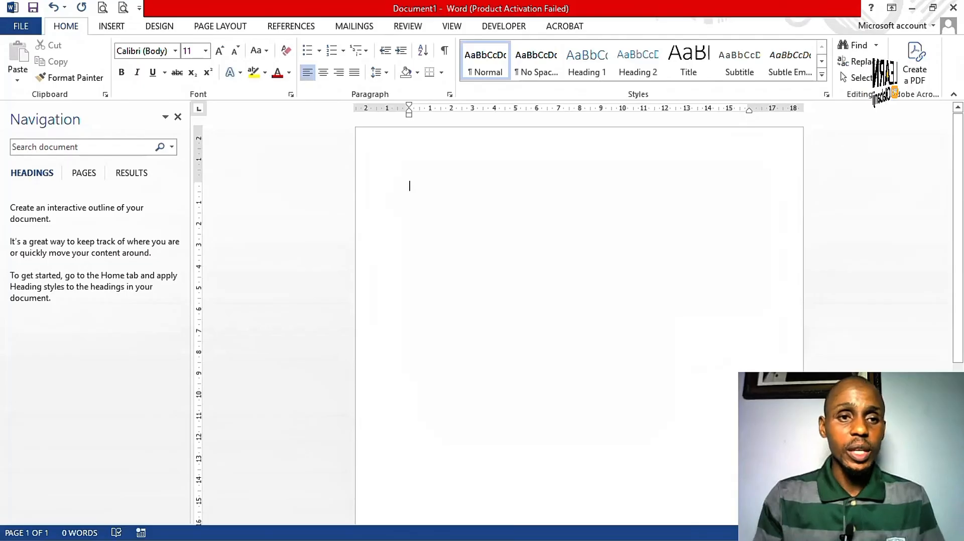
Step: Insert the picture nawa 1 from the Screenshots folder inside Pictures into the blank document
left_click(112, 26)
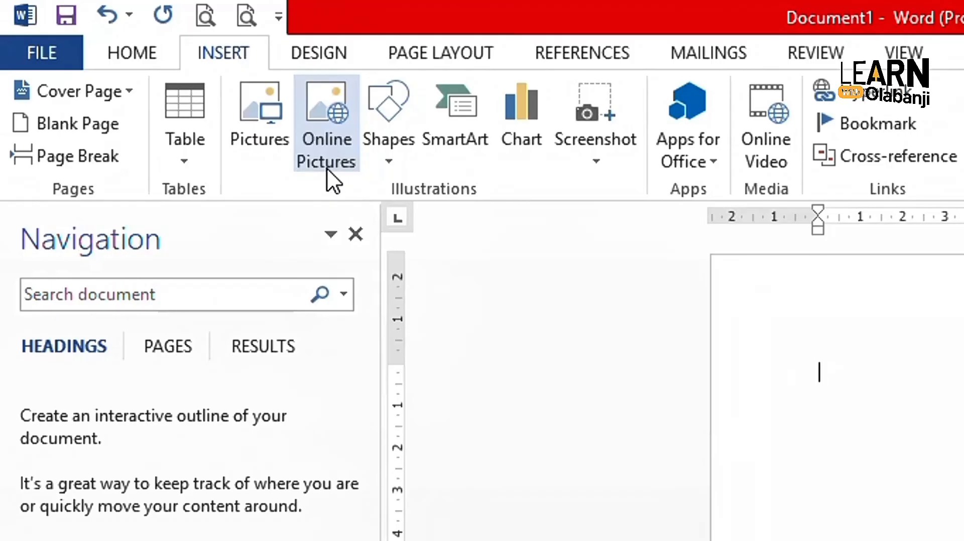
left_click(259, 135)
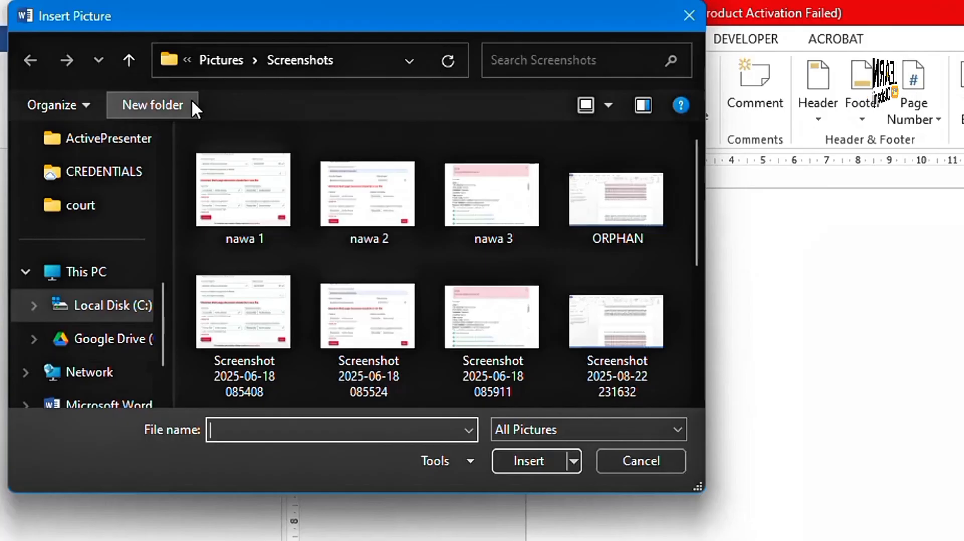
left_click(224, 60)
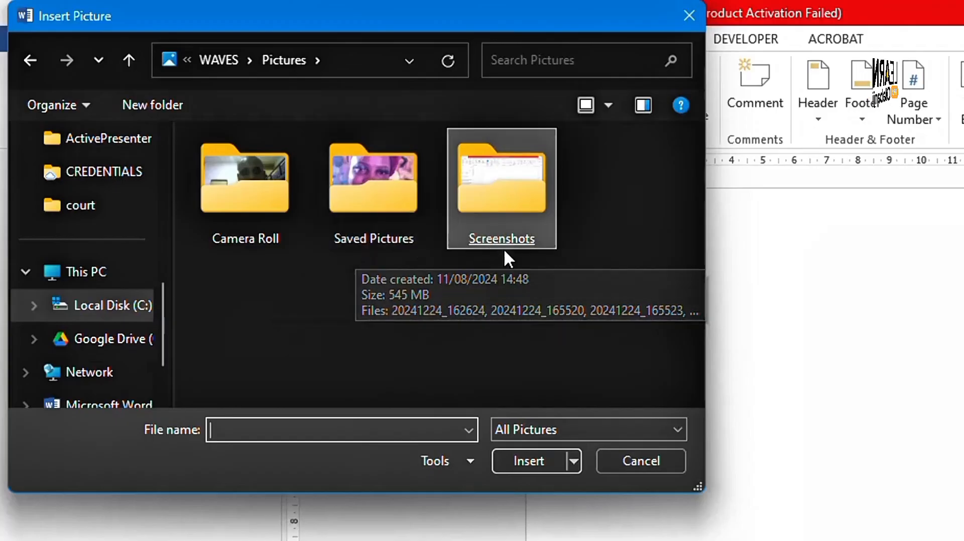
left_click(519, 249)
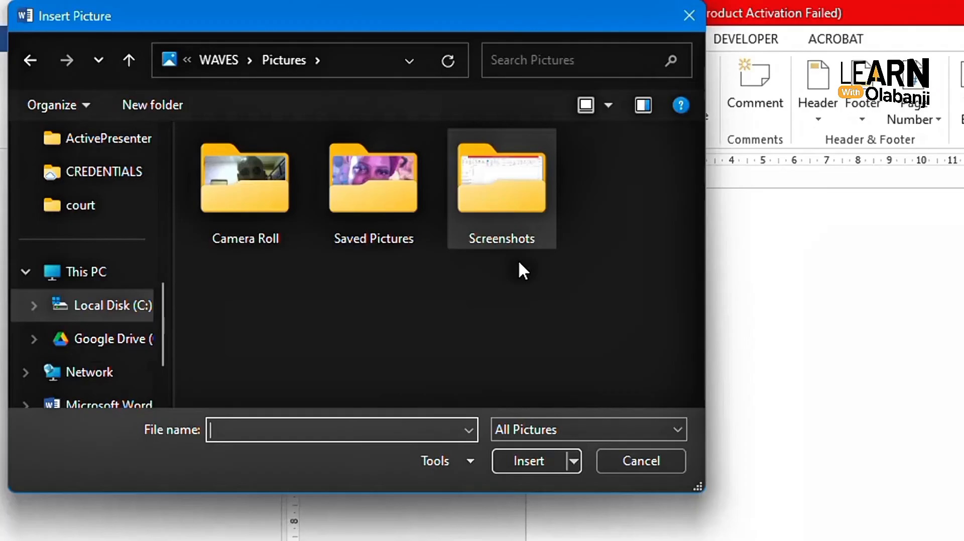
left_click(525, 226)
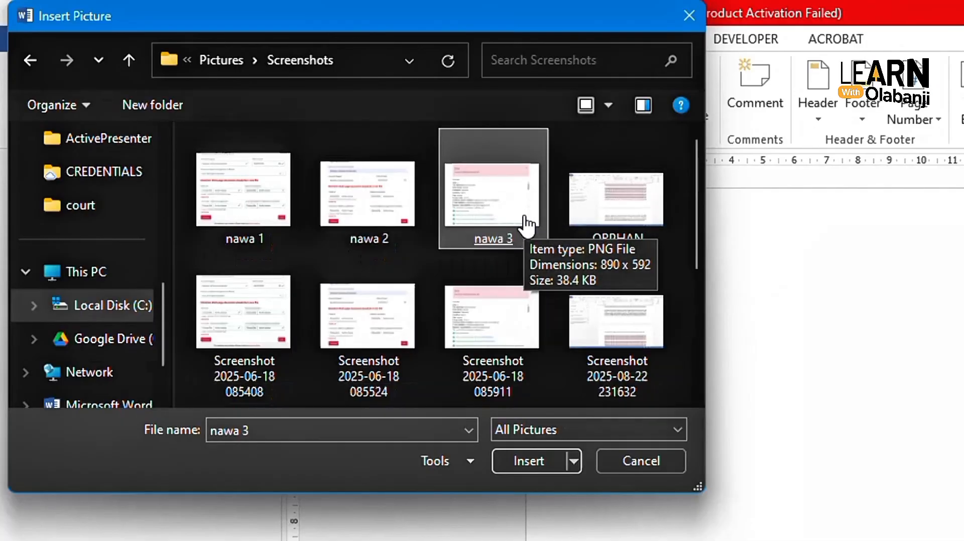
scroll(525, 226, "down", 3)
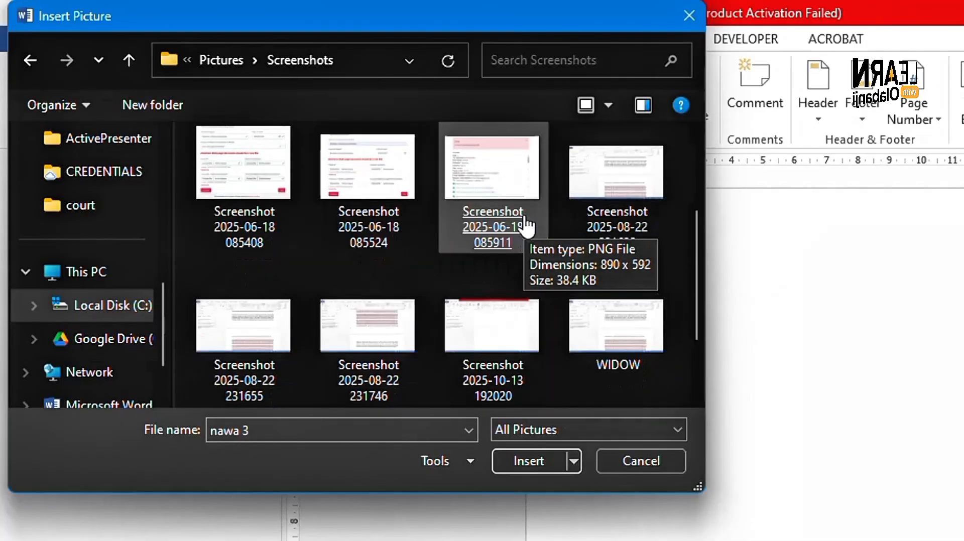
scroll(526, 226, "up", 3)
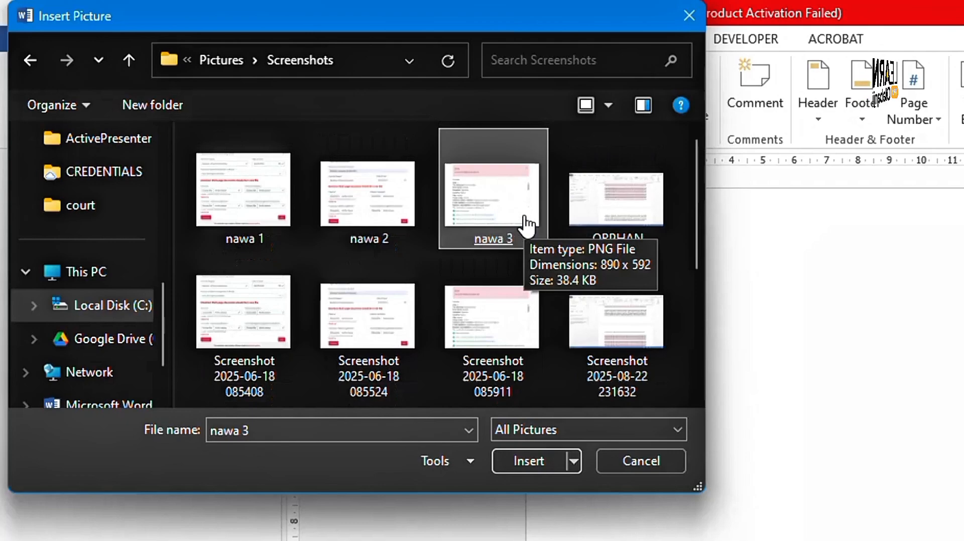
double_click(233, 187)
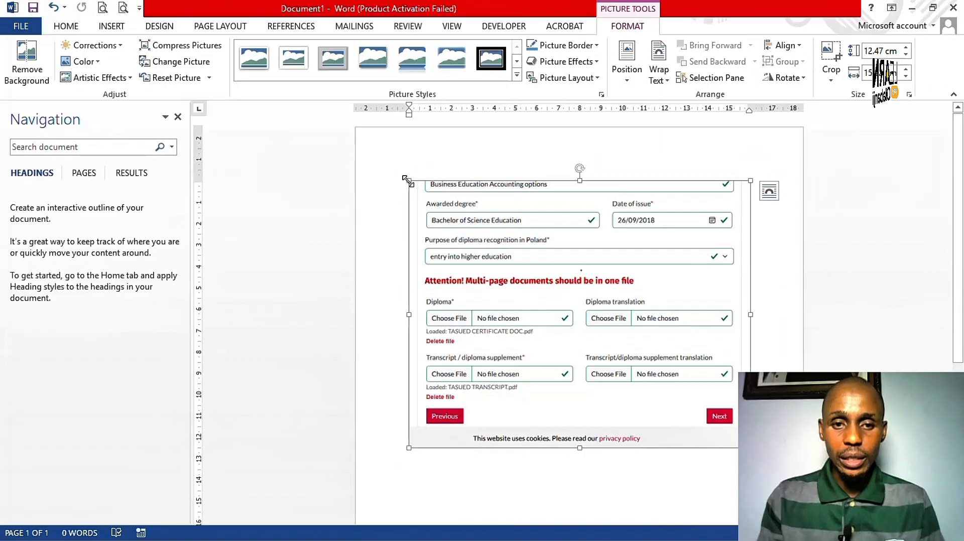
Step: Resize the inserted picture from its corners to about 13.41 cm high and 17.12 cm wide
left_click_drag(407, 179, 459, 221)
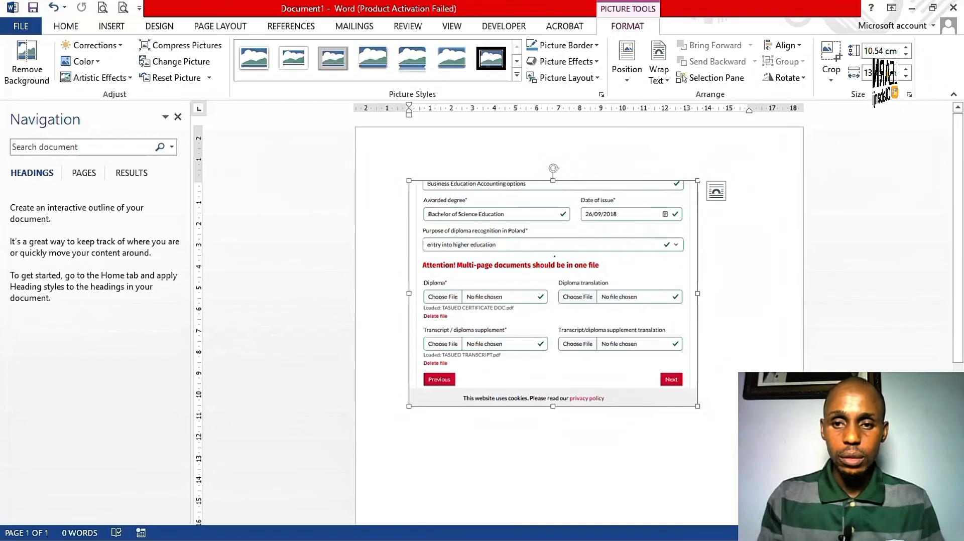
left_click_drag(697, 179, 779, 116)
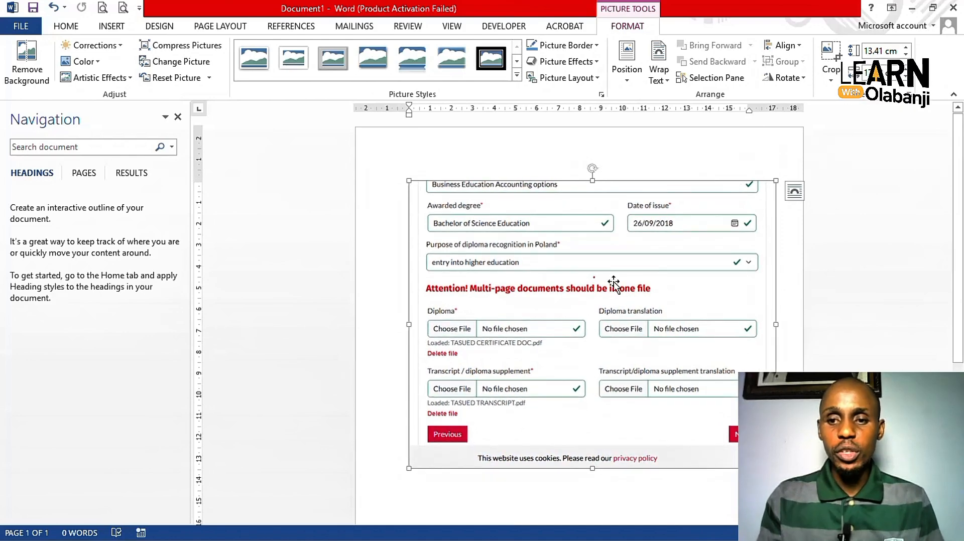
scroll(614, 283, "up", 1, "ctrl")
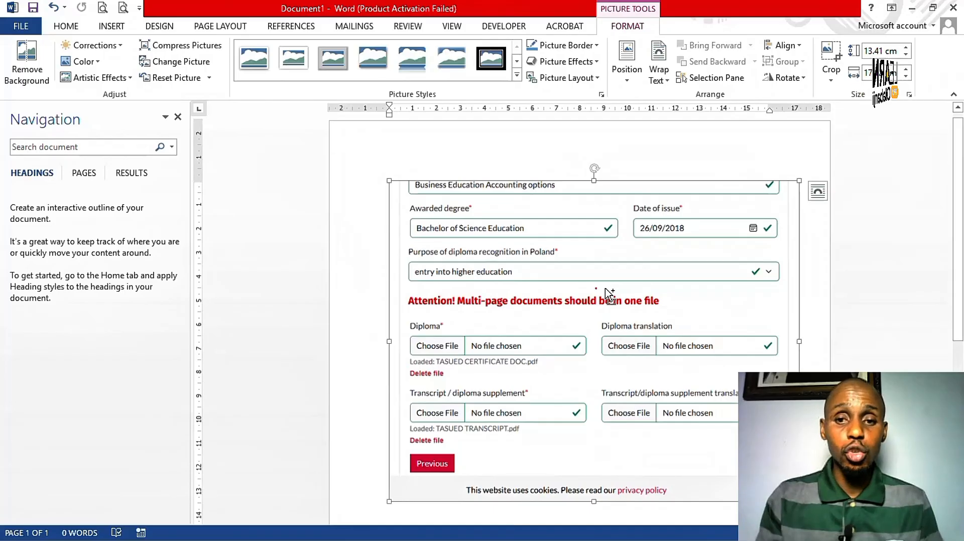
scroll(609, 294, "up", 1, "ctrl")
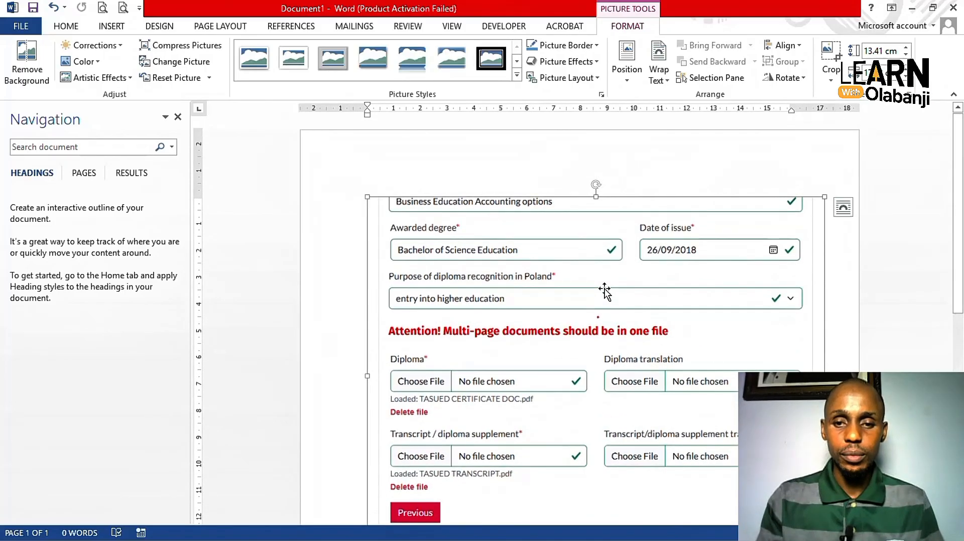
scroll(605, 291, "down", 5)
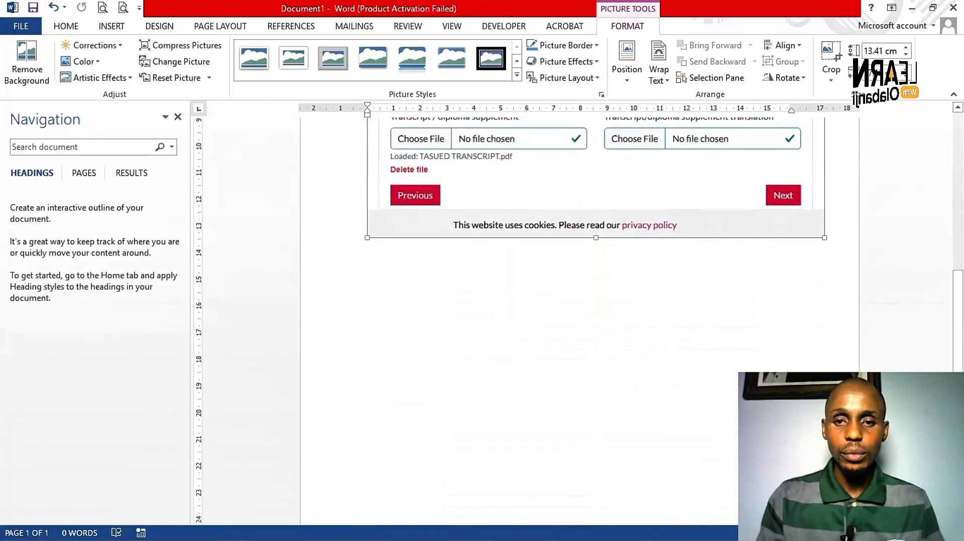
scroll(604, 292, "up", 2)
scroll(603, 289, "down", 1, "ctrl")
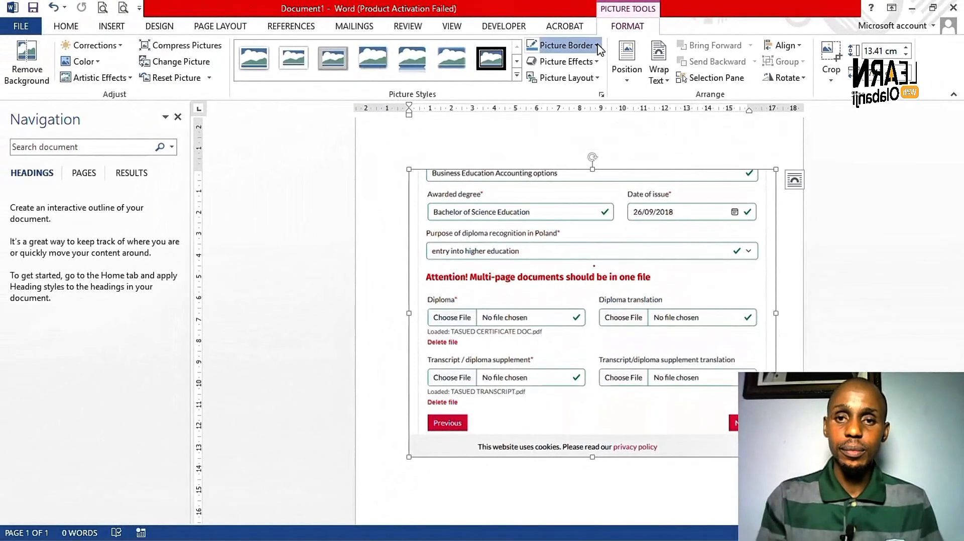
Step: Give the picture a red border with a weight of 2¼ pt
left_click(597, 45)
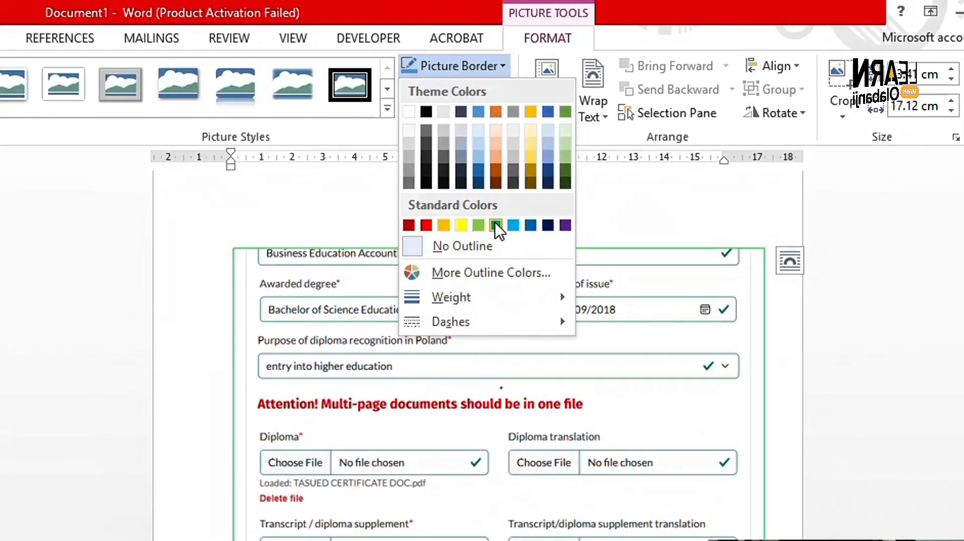
left_click(426, 221)
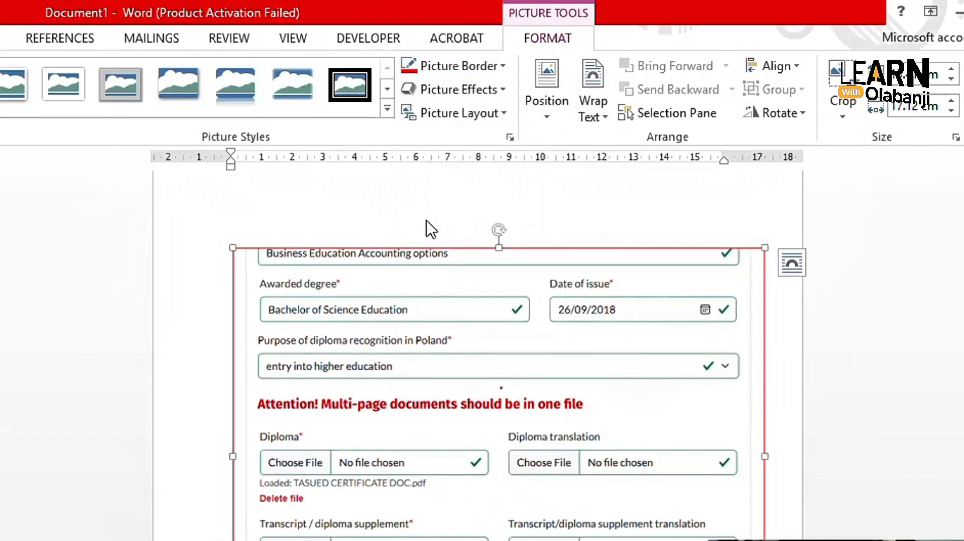
left_click(503, 68)
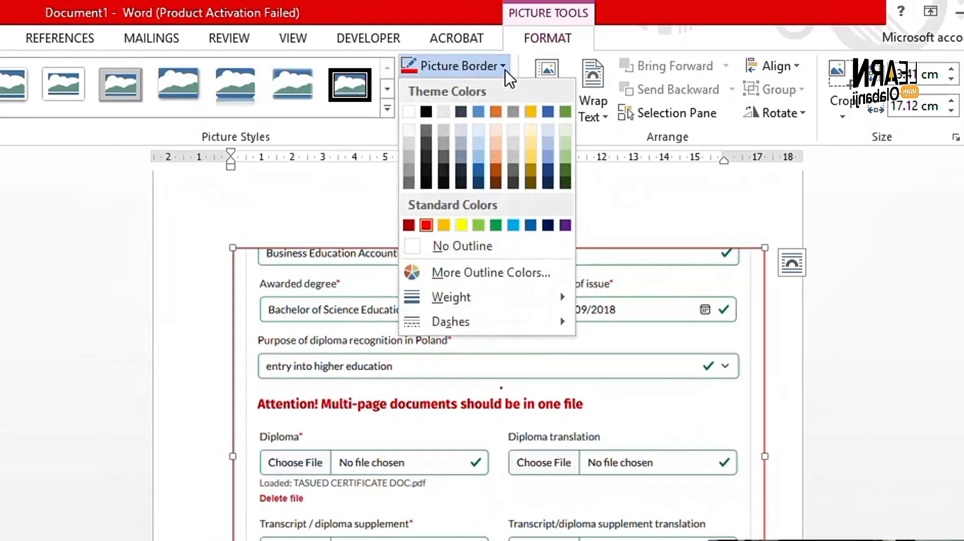
mouse_move(497, 298)
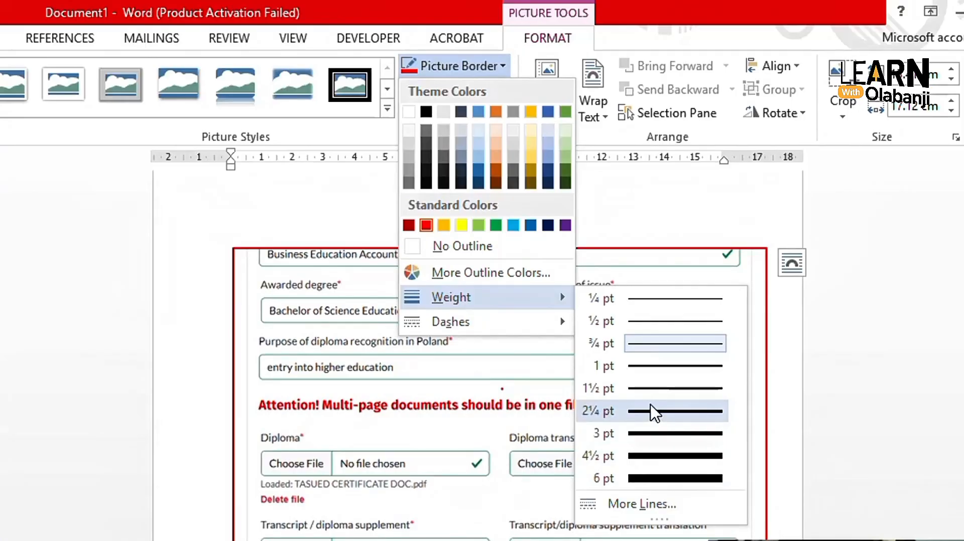
left_click(653, 411)
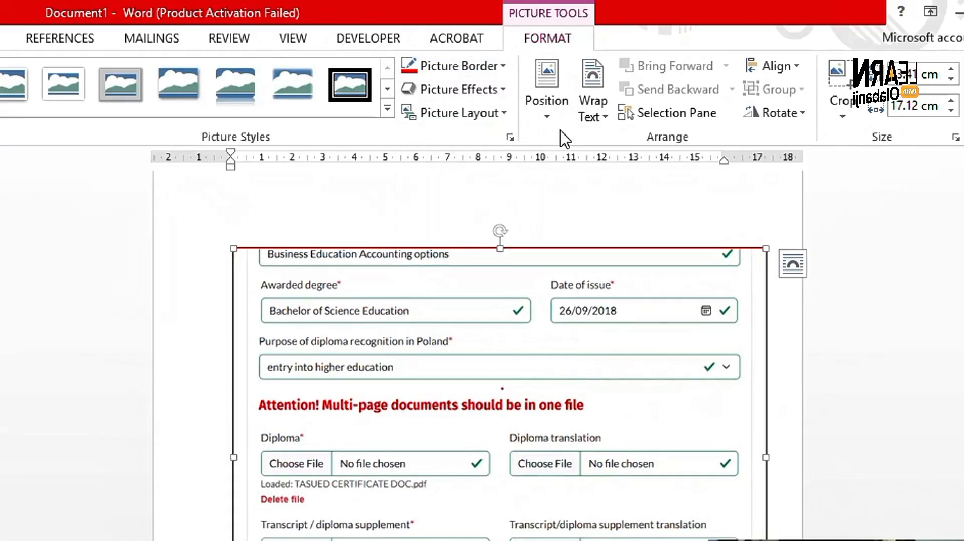
Step: Change the picture's border to a dash-dot line and remove the outline again
left_click(504, 70)
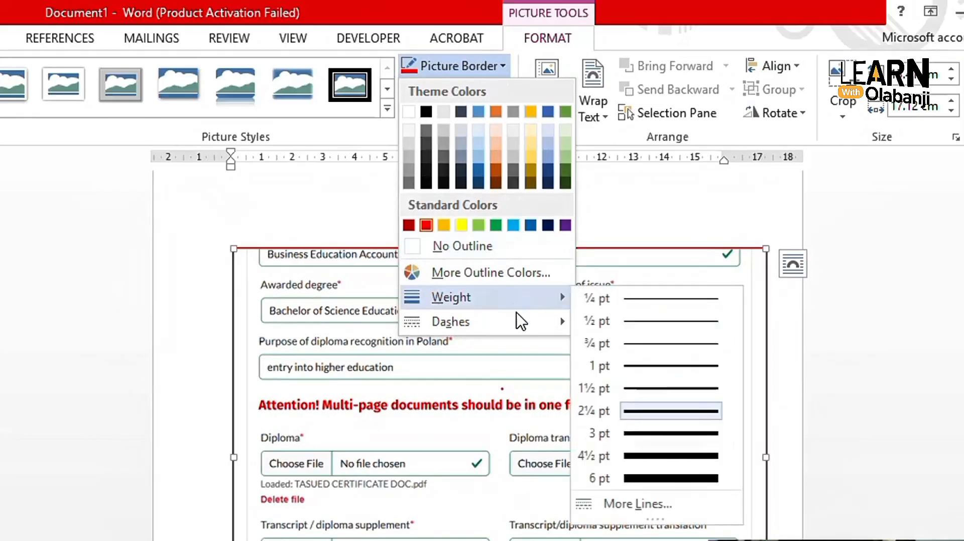
mouse_move(517, 324)
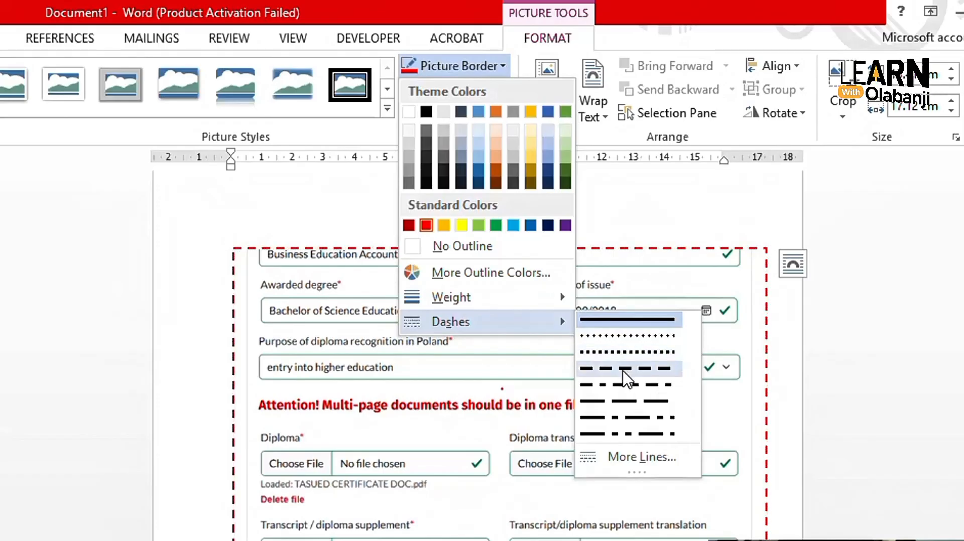
left_click(624, 391)
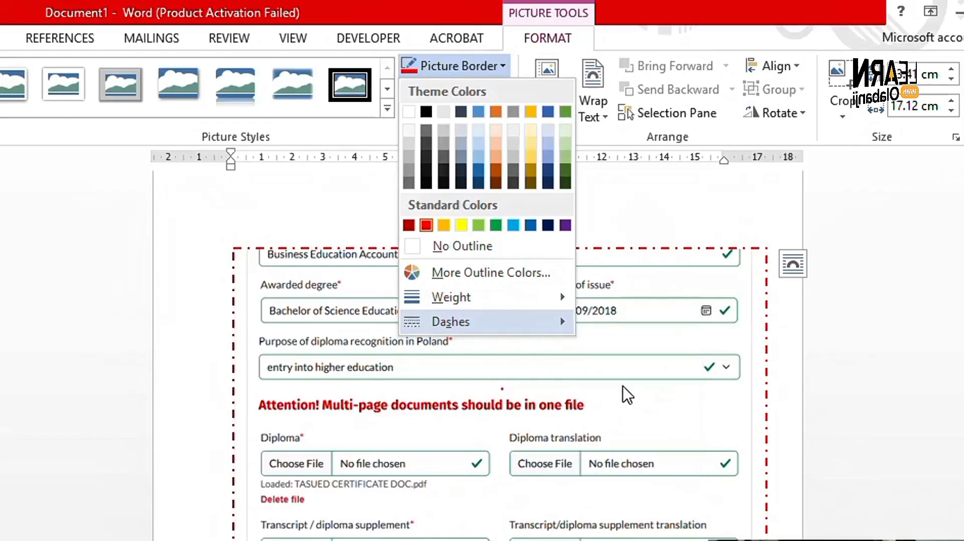
left_click(505, 66)
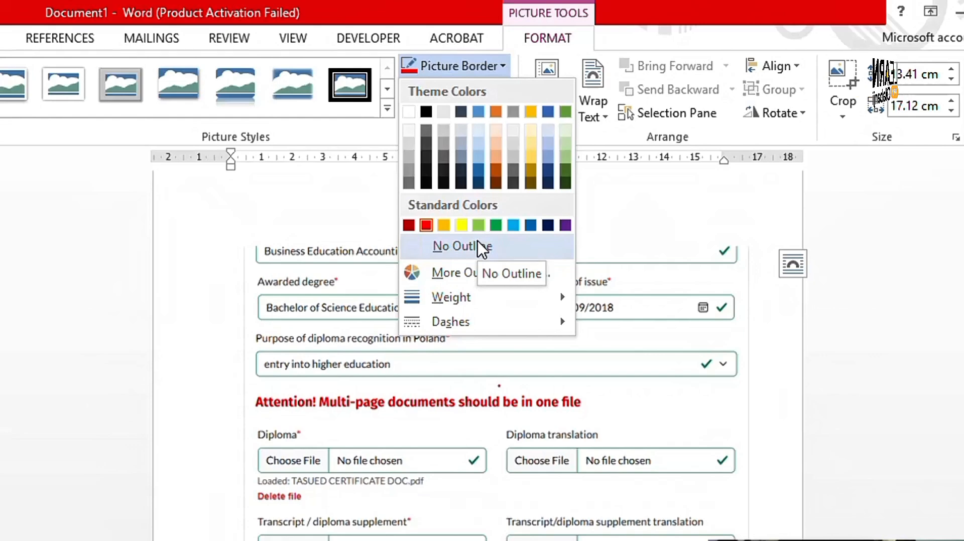
left_click(478, 244)
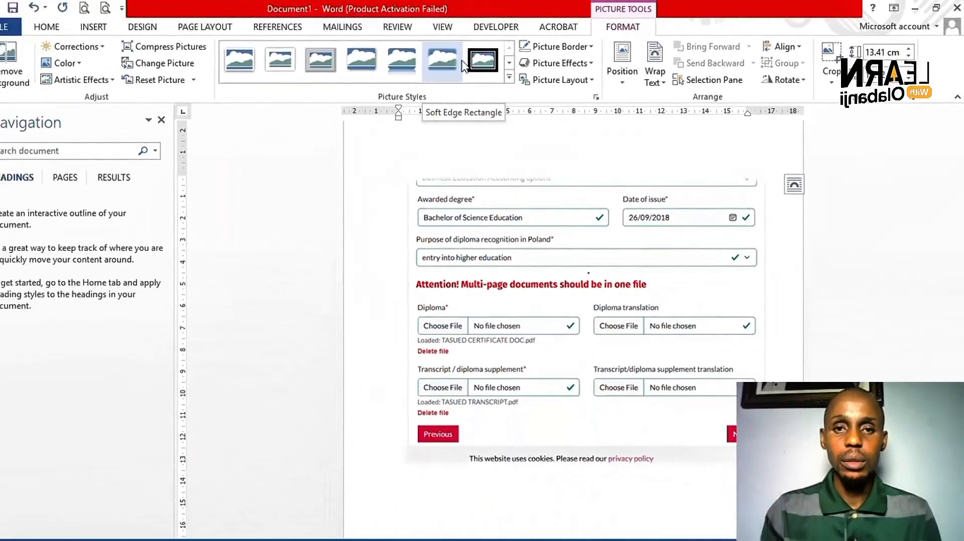
Step: Apply the Bevel Rectangle style to the picture and preview its brightness and contrast corrections
left_click(350, 84)
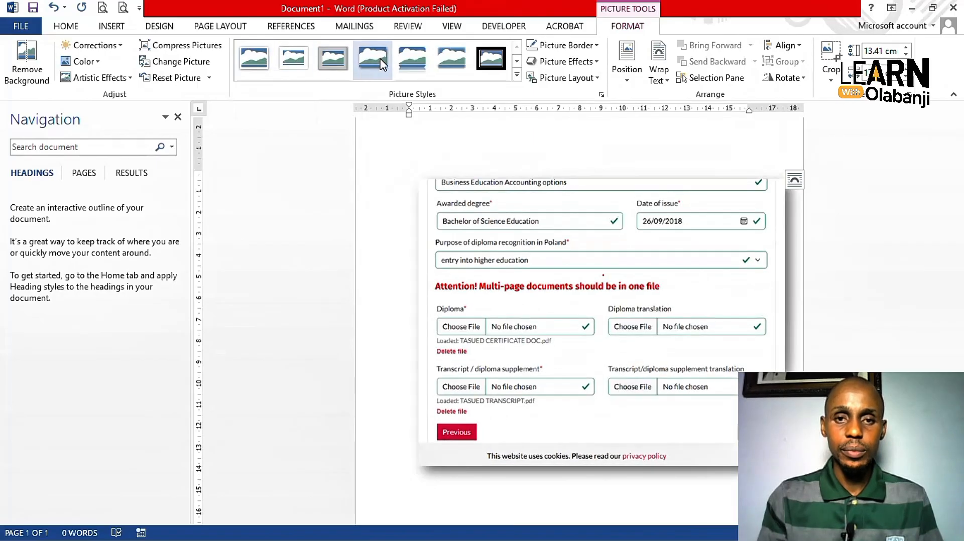
left_click(516, 76)
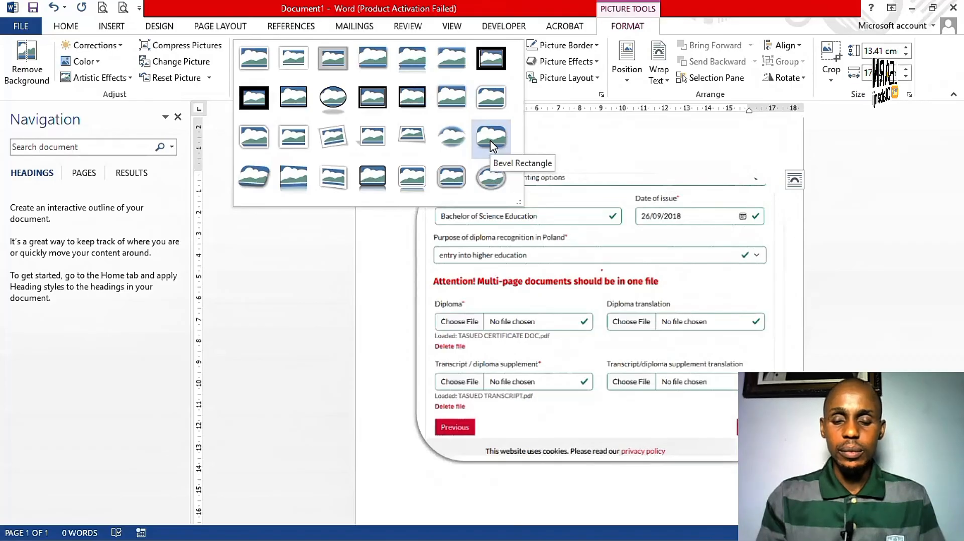
left_click(490, 140)
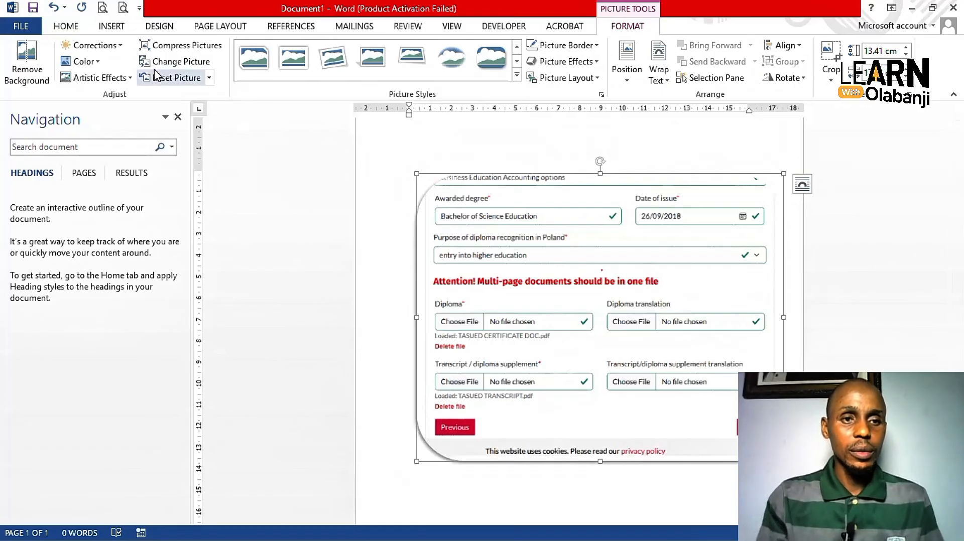
left_click(125, 50)
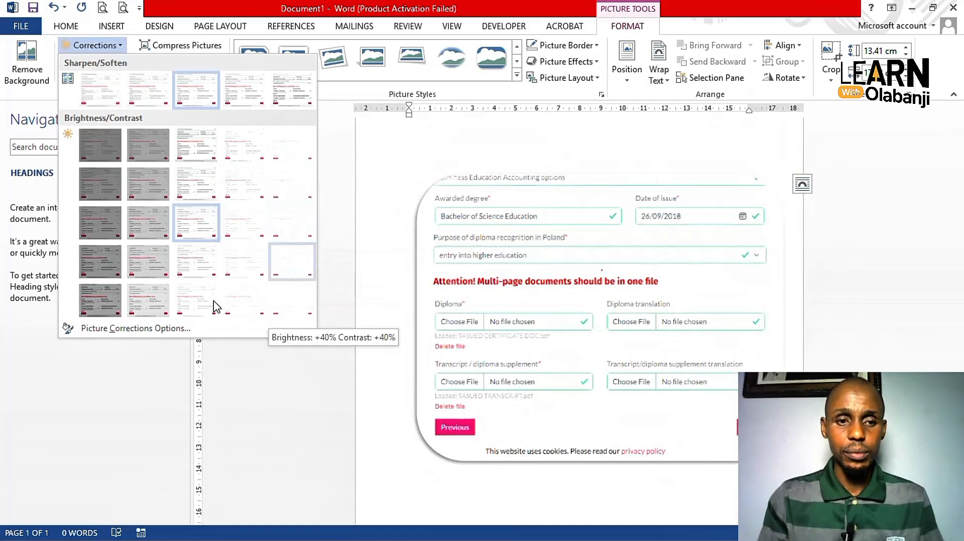
left_click(373, 200)
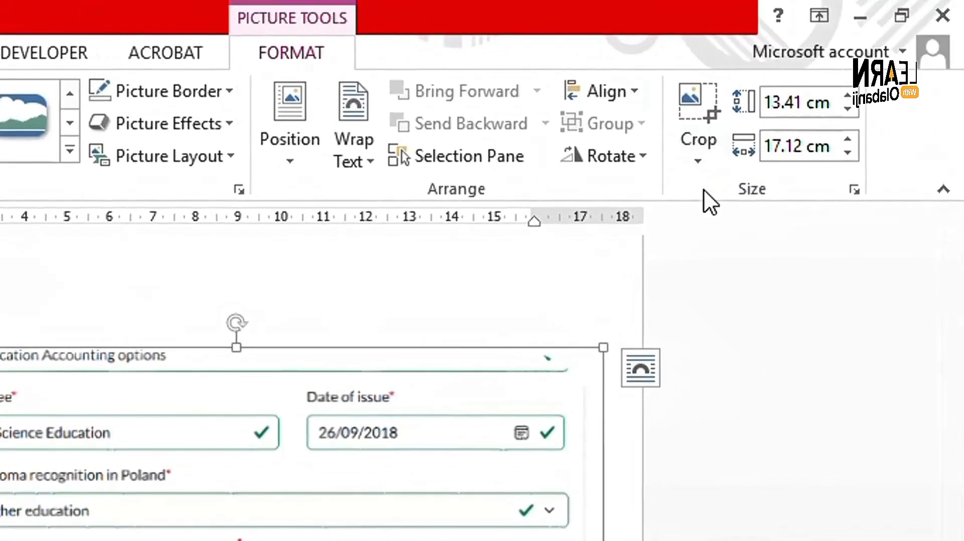
Step: Crop away much of the picture's right side and thin strips at its upper and lower edges, to about 12.29 cm high
left_click(692, 112)
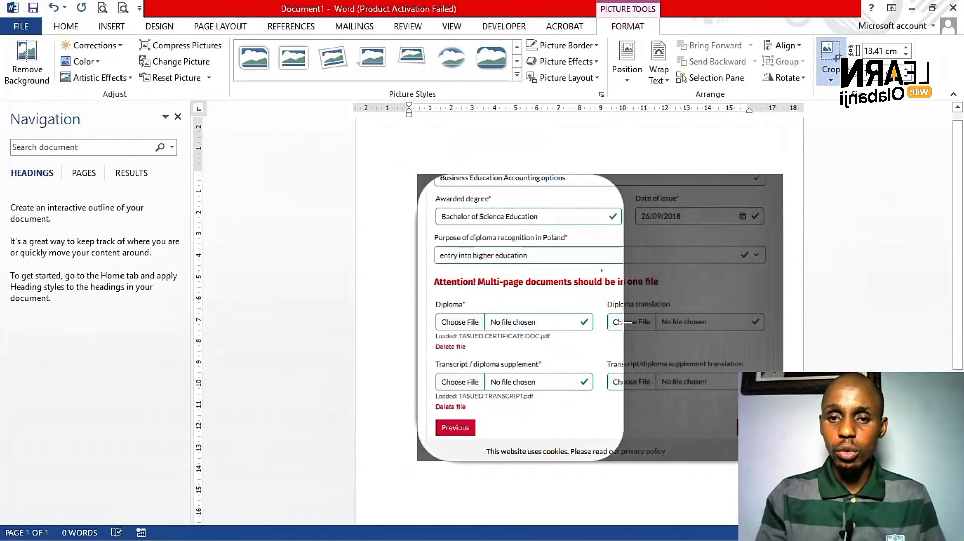
left_click_drag(627, 321, 629, 322)
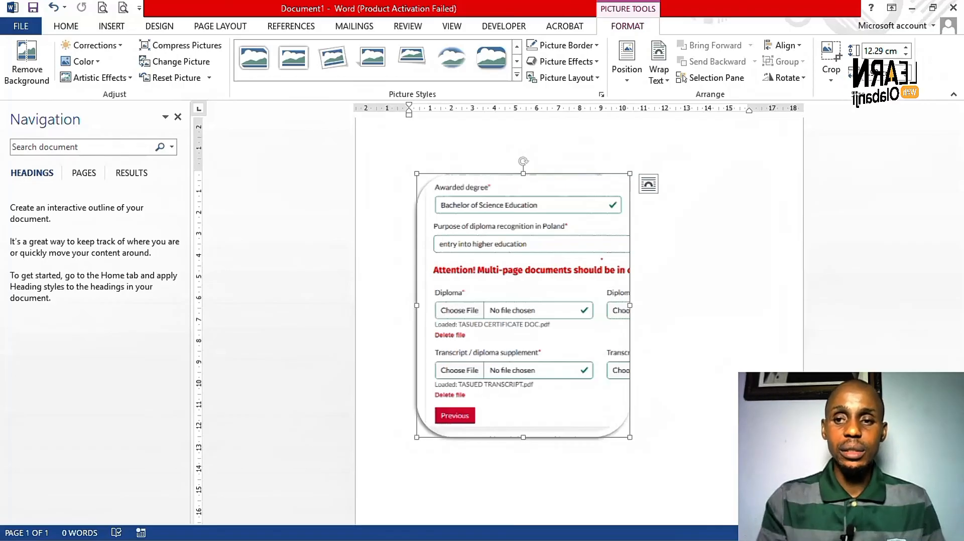
Step: Draw a rounded rectangle about 7.59 cm high in the empty area below the picture
scroll(524, 302, "down", 5)
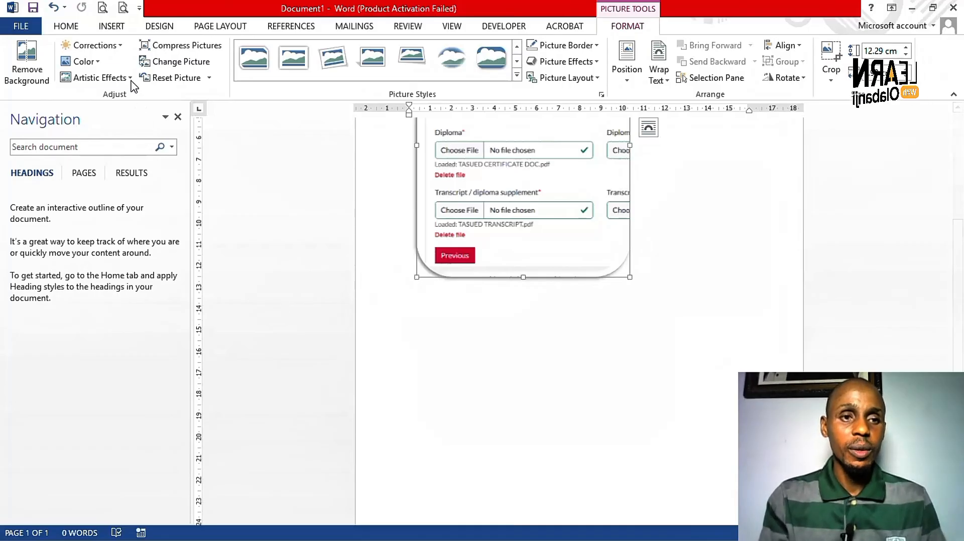
left_click(111, 28)
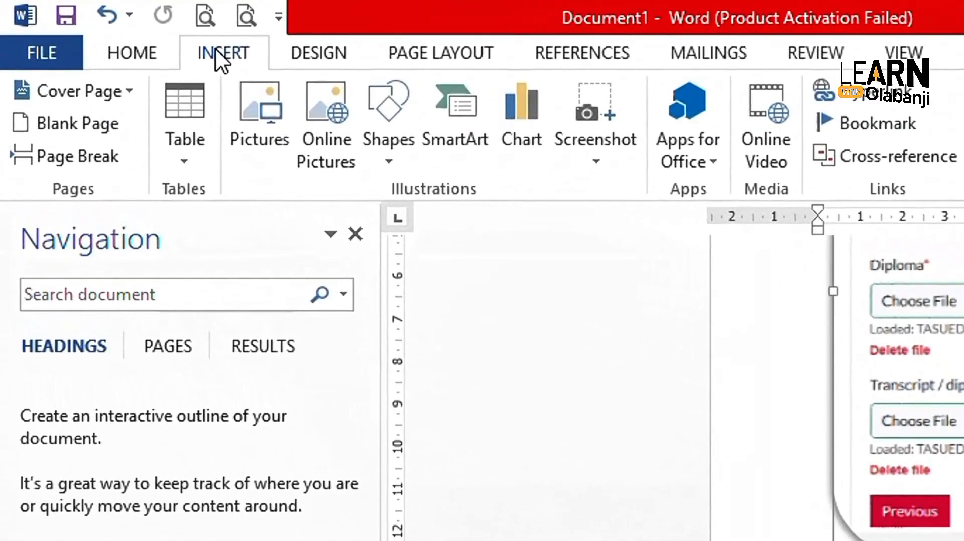
left_click(395, 155)
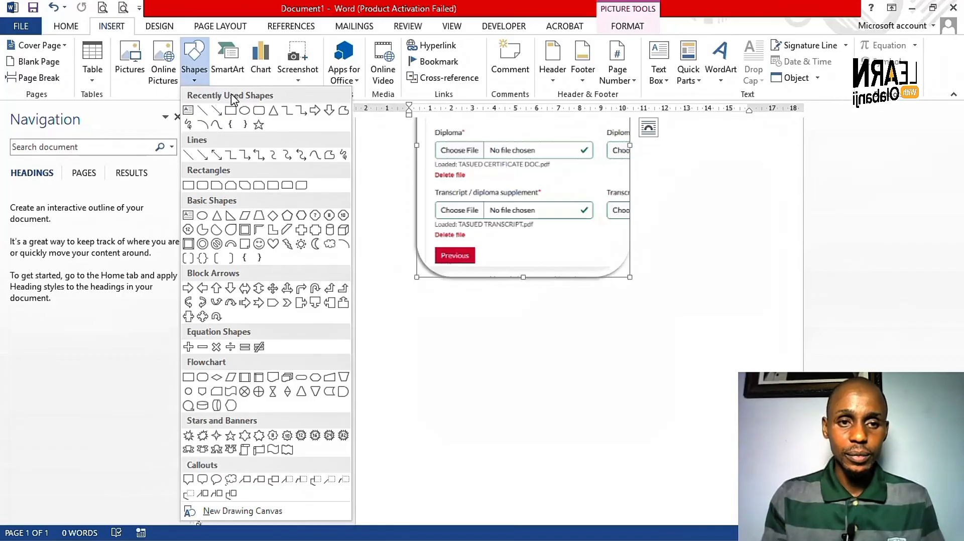
left_click(260, 113)
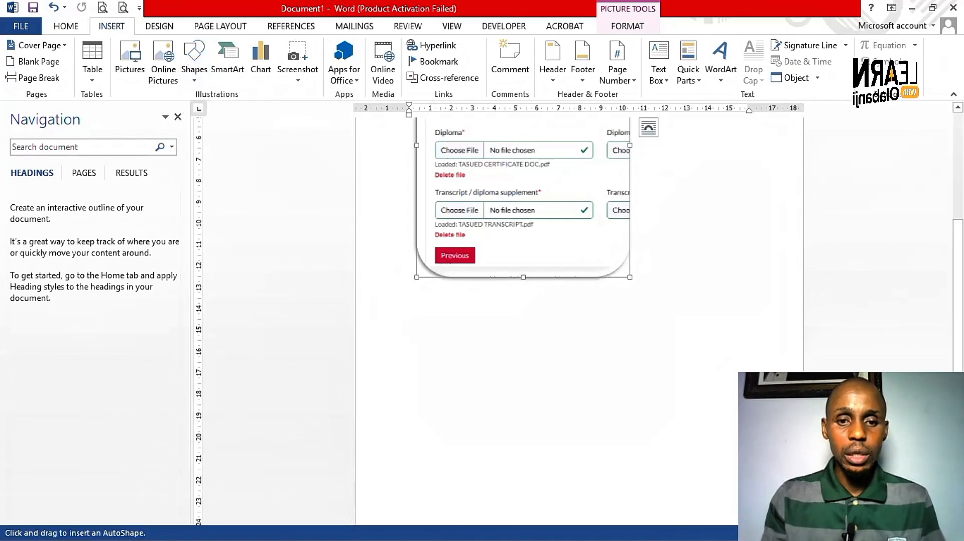
left_click_drag(440, 323, 725, 485)
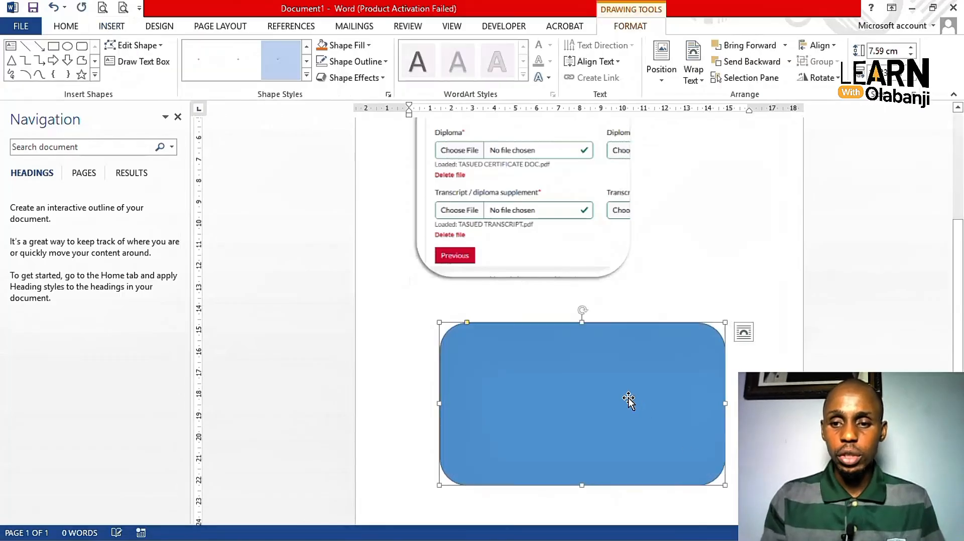
Step: Fill the rounded rectangle with the orange theme color
scroll(628, 400, "down", 2)
scroll(628, 400, "down", 3)
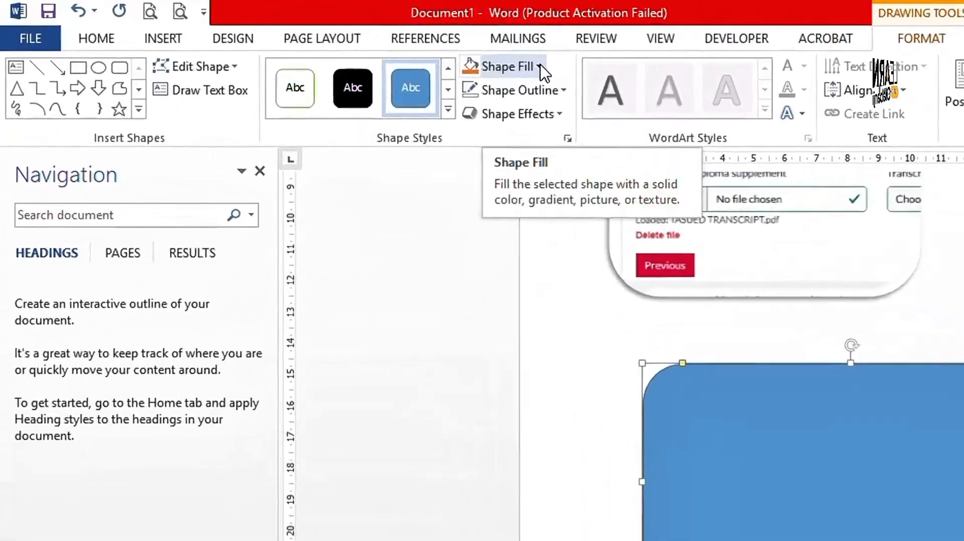
left_click(540, 68)
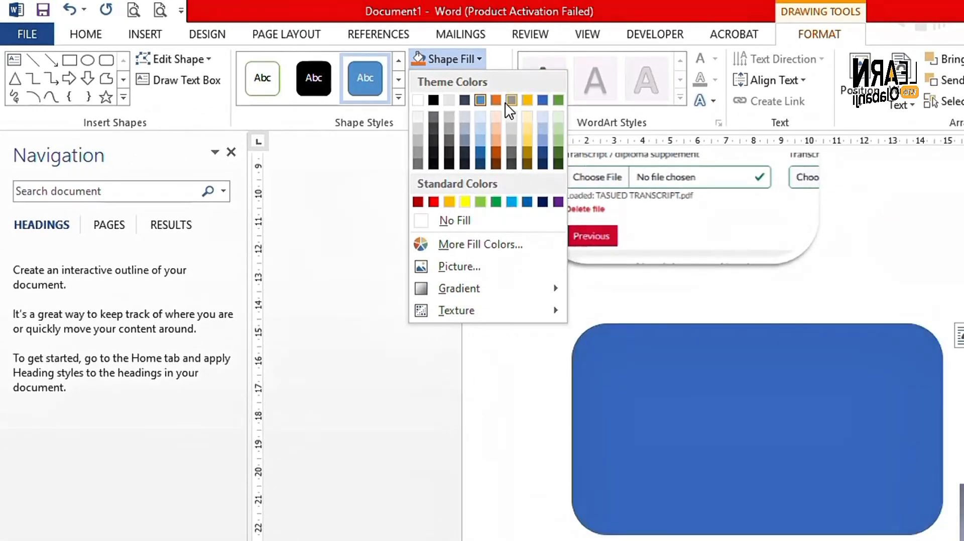
left_click(496, 101)
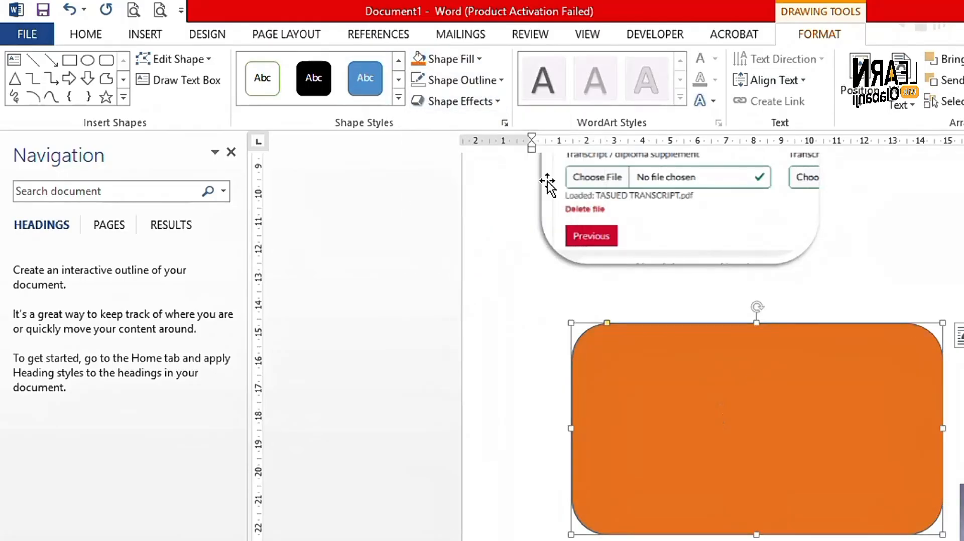
Step: Give the rounded rectangle a yellow outline with a weight of 4½ pt
left_click(506, 82)
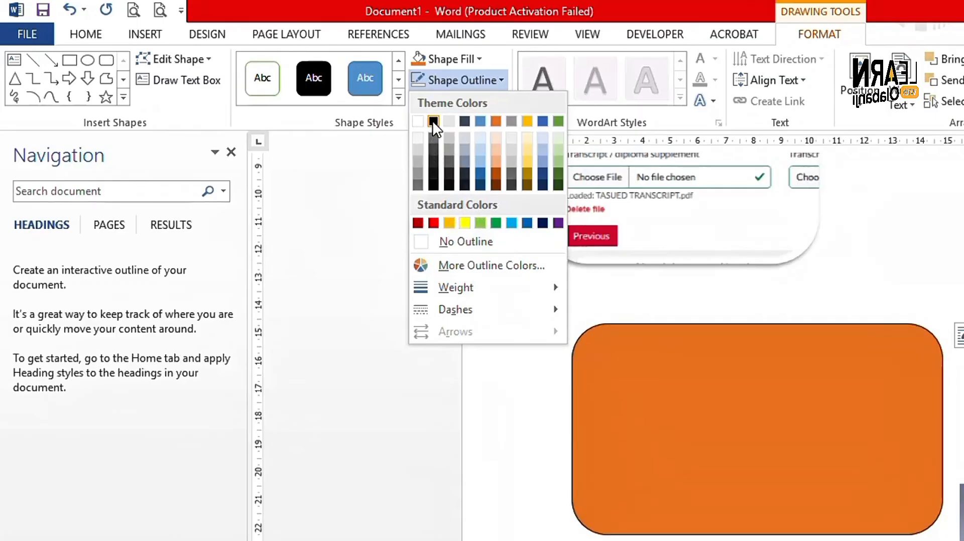
left_click(470, 224)
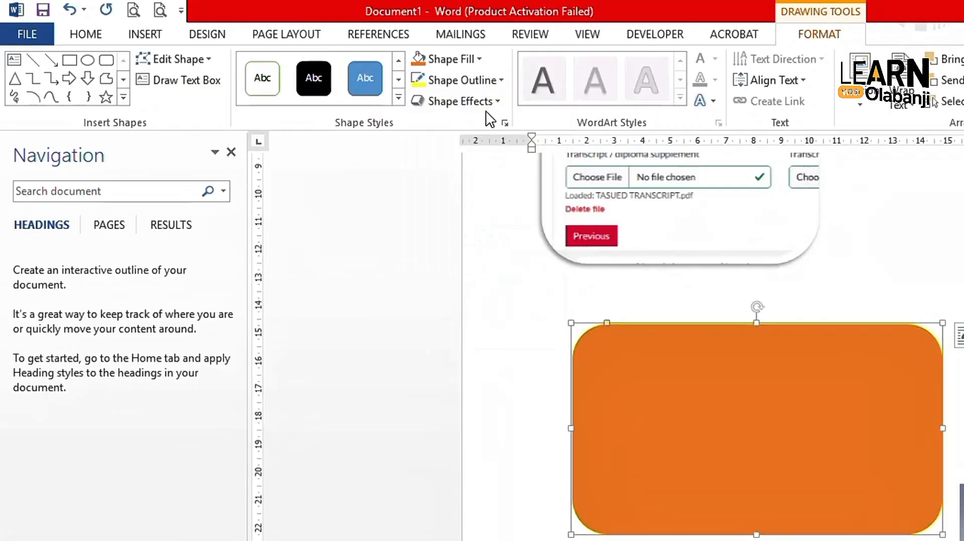
left_click(503, 82)
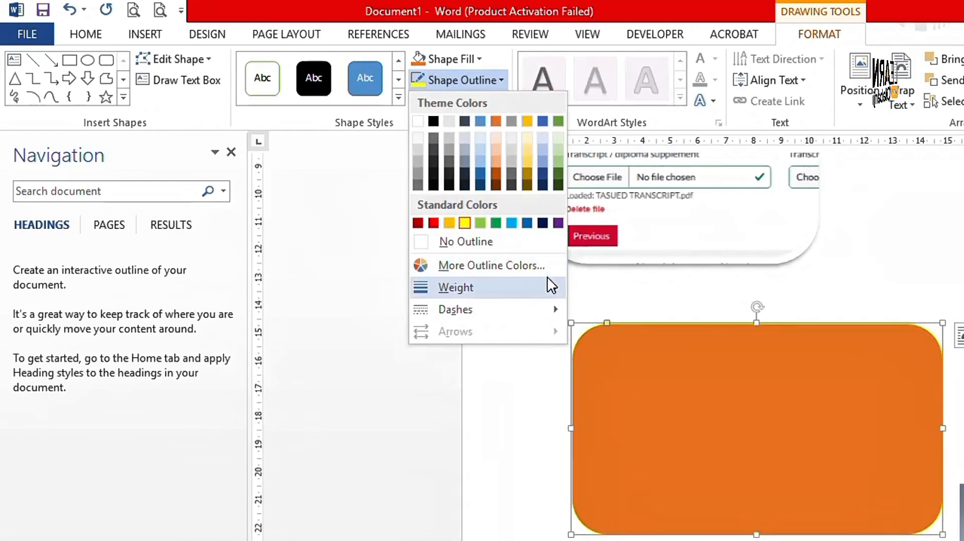
mouse_move(549, 286)
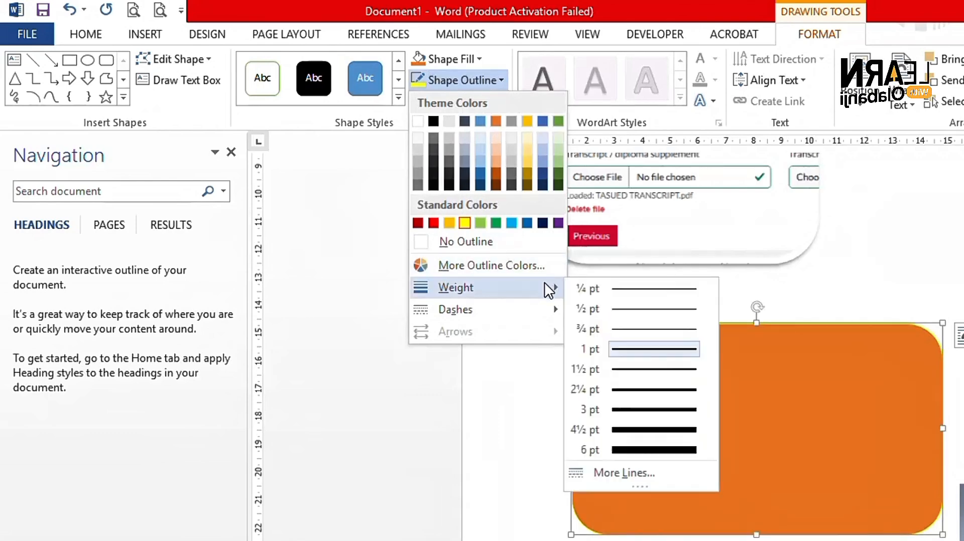
left_click(640, 430)
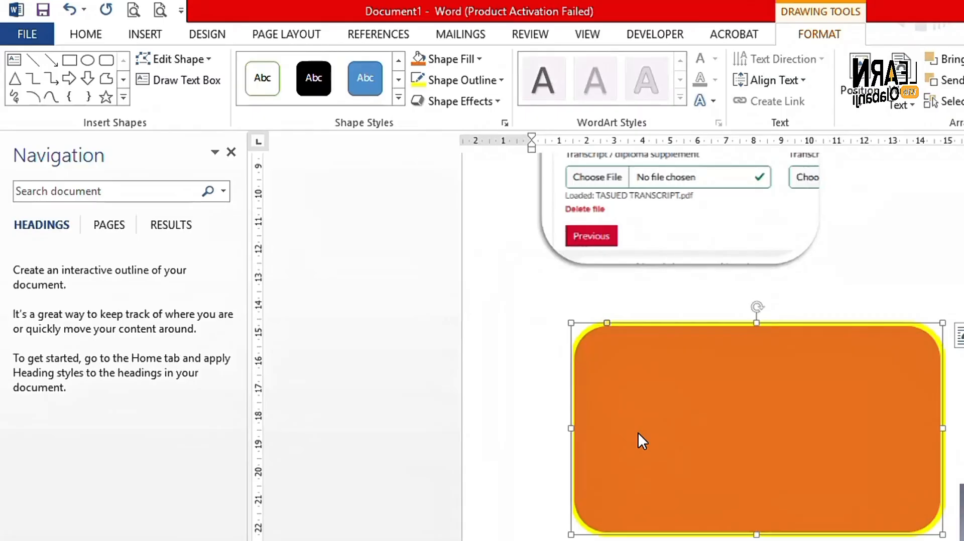
Step: Add the text "MY NAME IS" followed by the presenter's first name inside the orange rounded rectangle
right_click(747, 413)
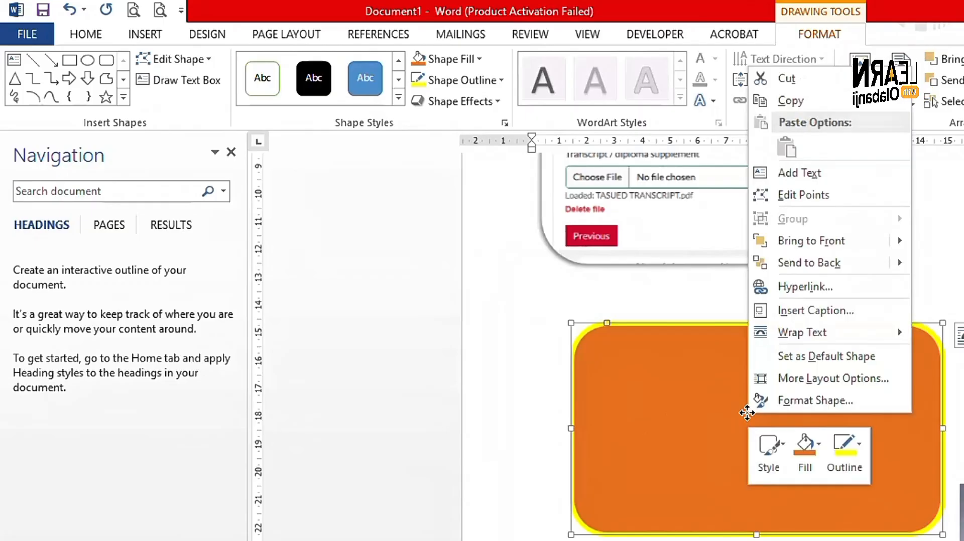
left_click(811, 179)
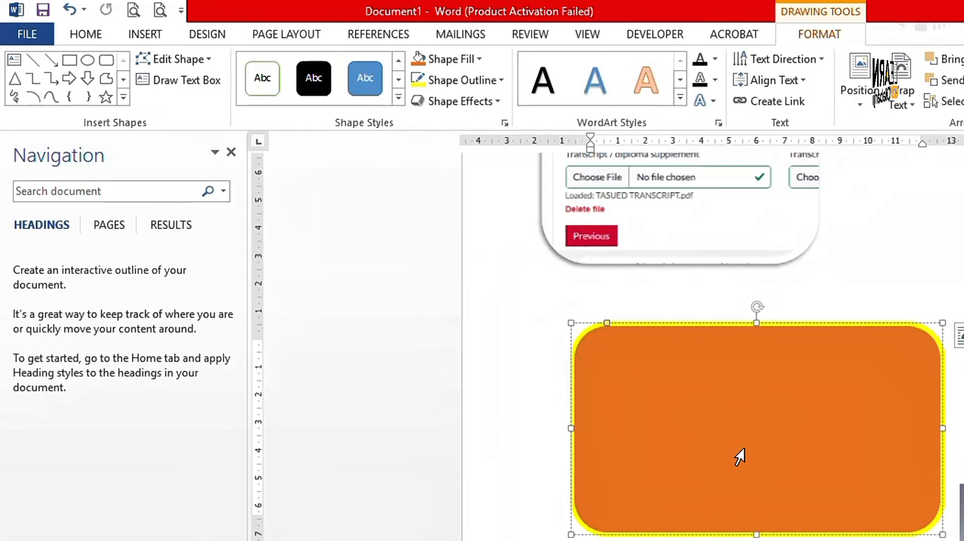
type("MY NA")
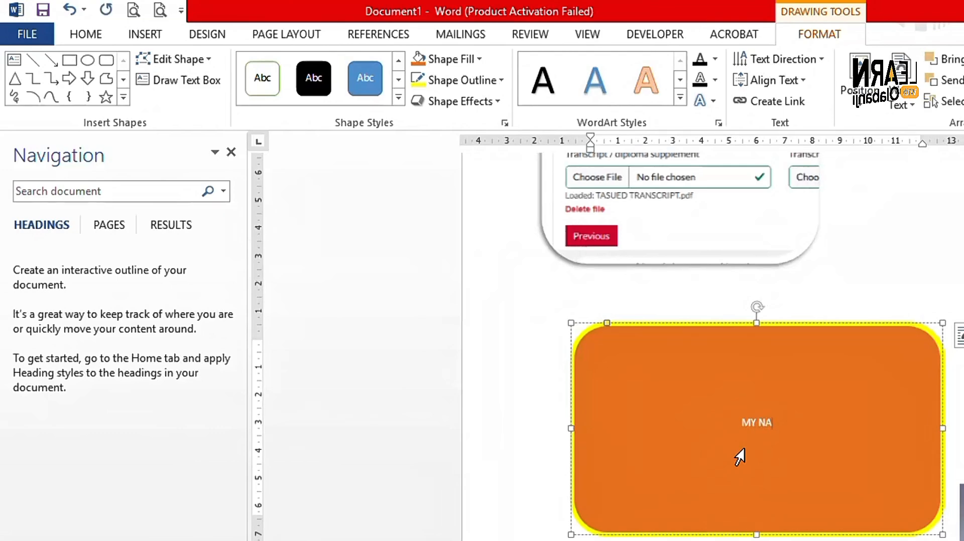
type("ME IS O")
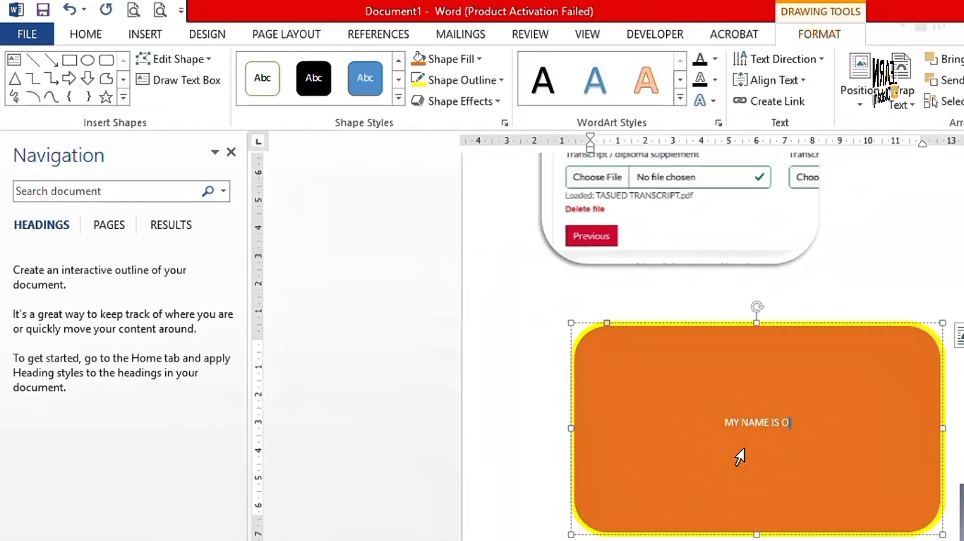
type("LABANJI")
Step: Set the text fill of the sentence inside the orange shape to yellow
left_click_drag(712, 426, 807, 426)
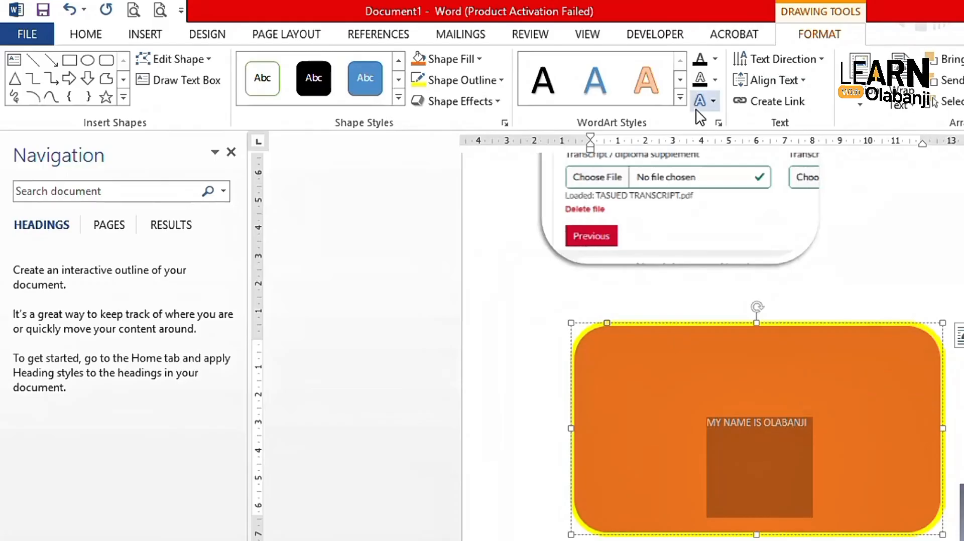
left_click(715, 59)
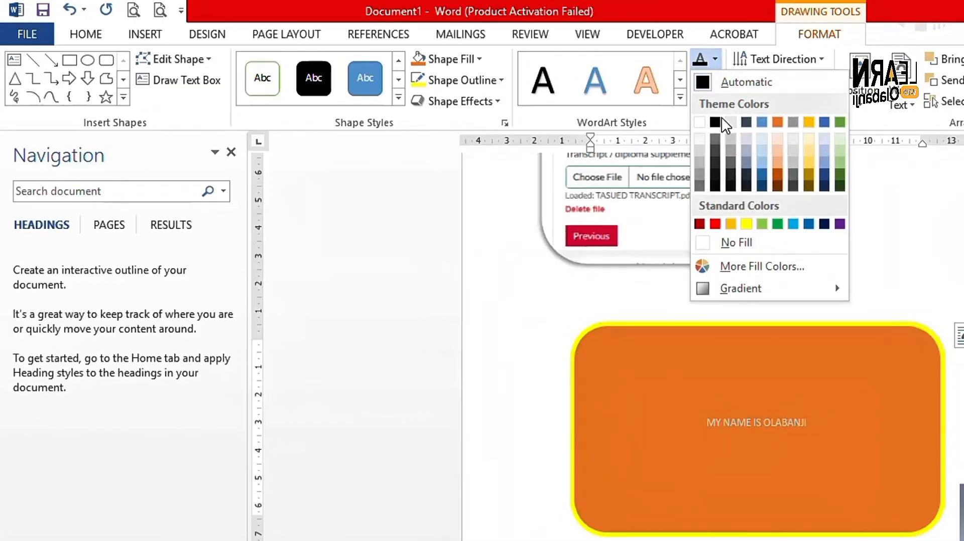
left_click(747, 224)
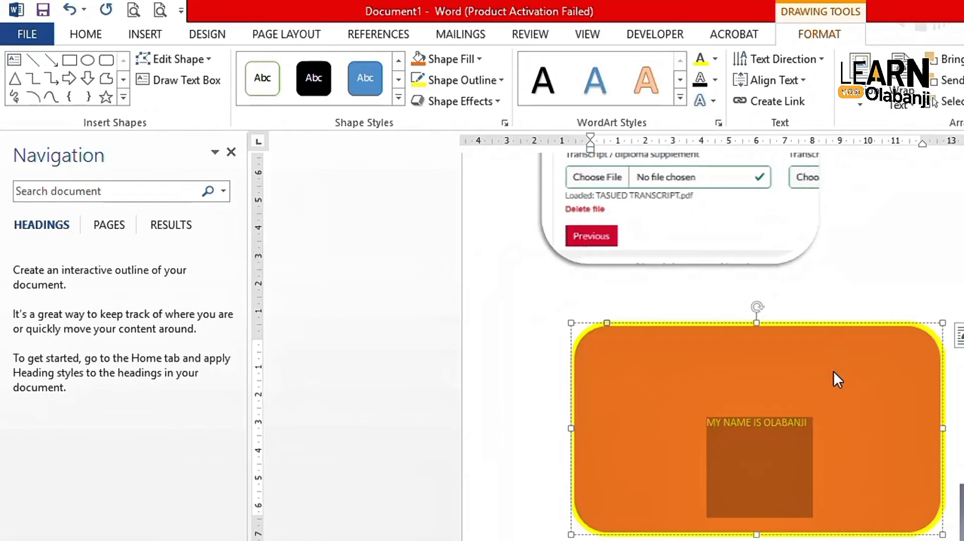
left_click(693, 221)
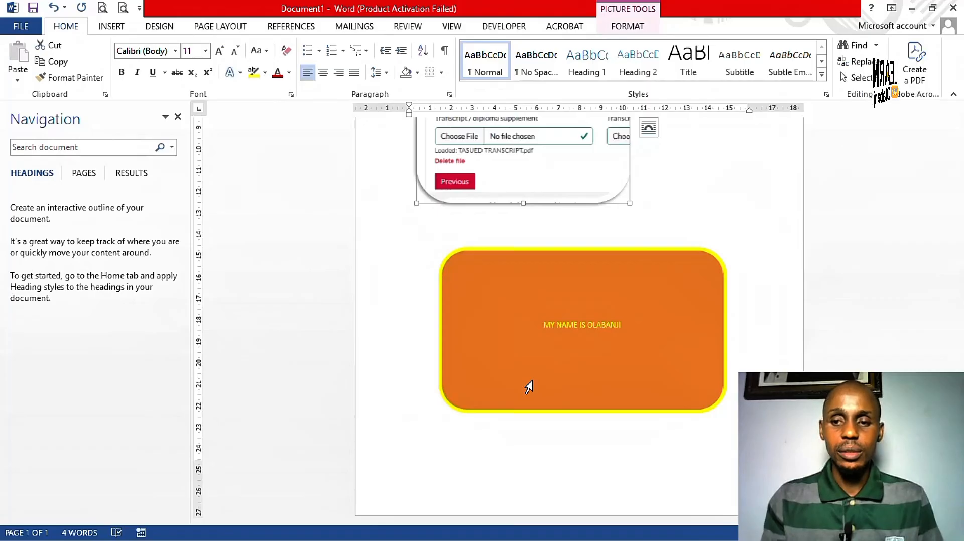
Step: Generate sample text on a new line below the picture with =rand(7,7)
scroll(528, 387, "up", 5)
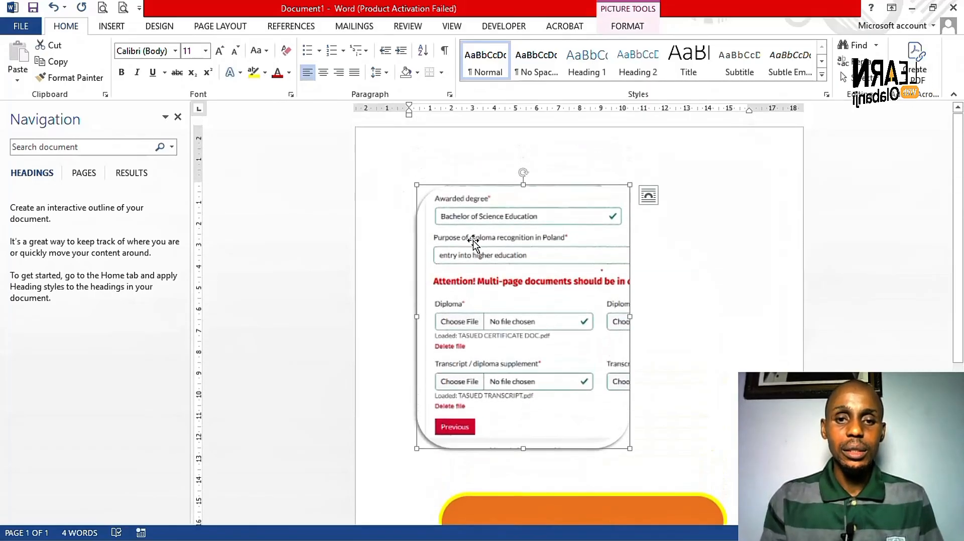
left_click(635, 452)
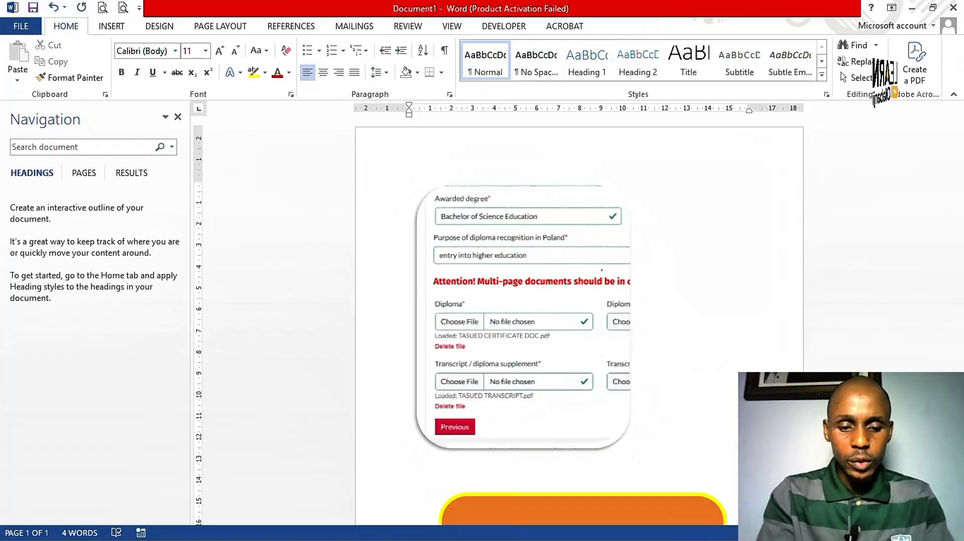
key("Return")
type("=ra")
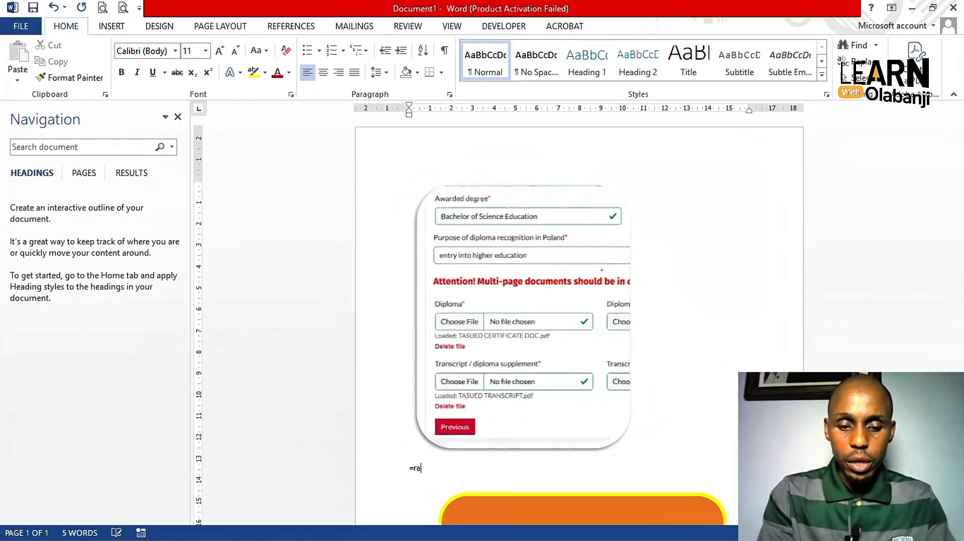
type("nd(")
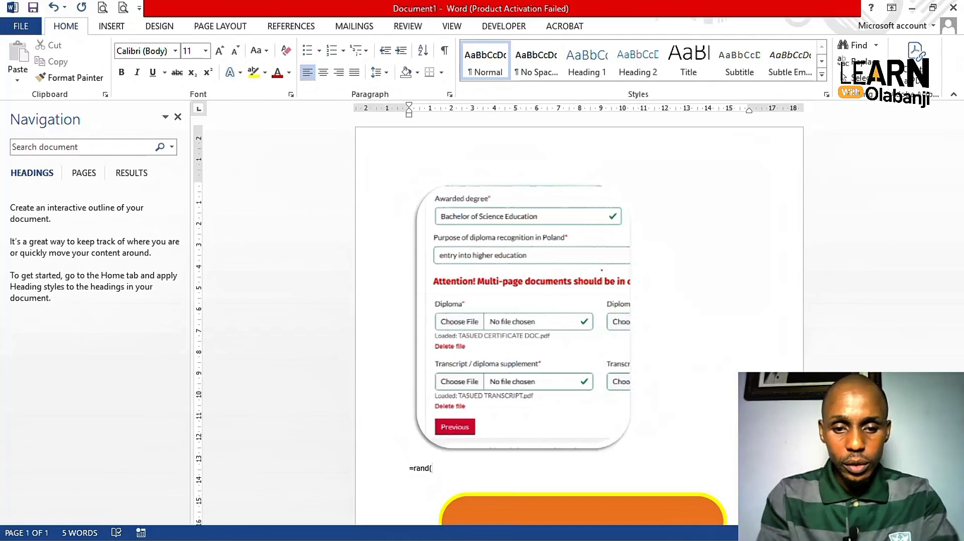
type("7,")
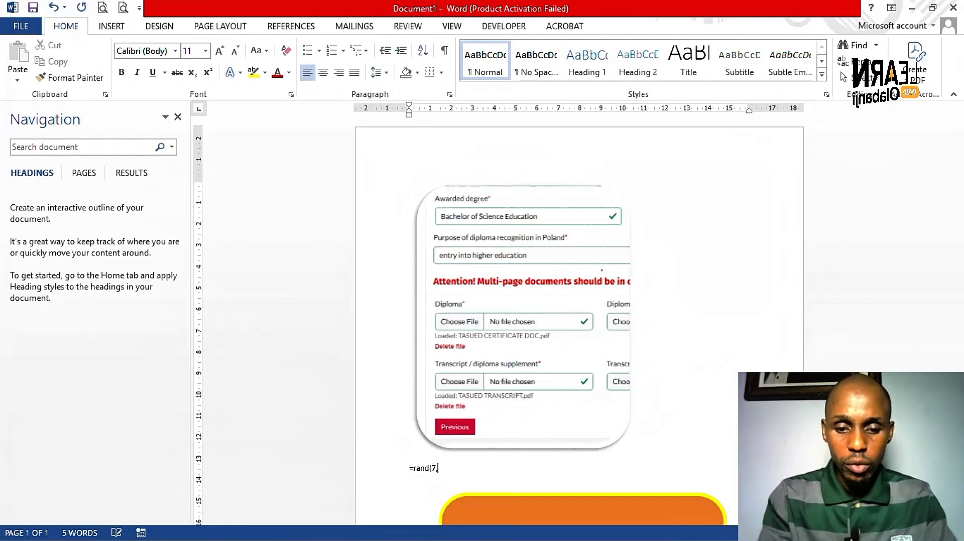
type("7")
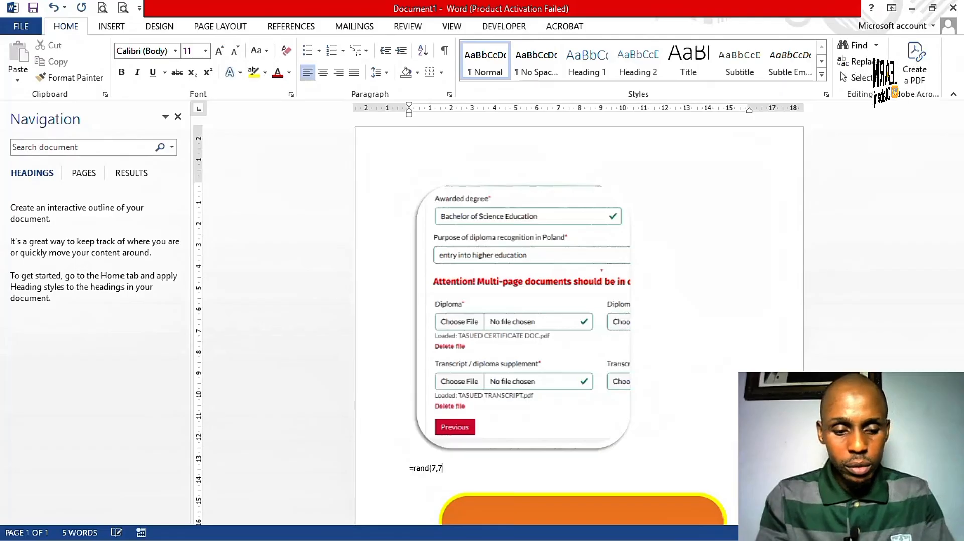
type(")")
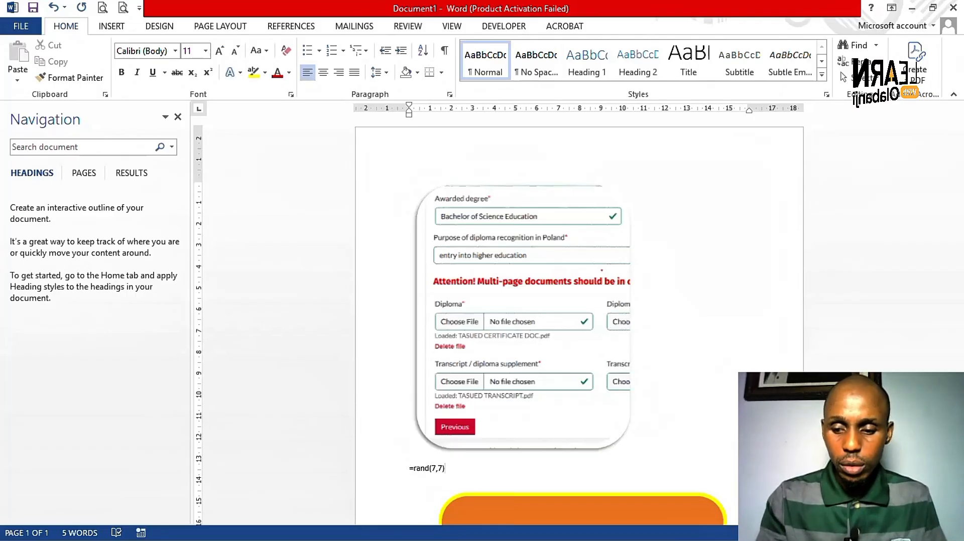
key("Return")
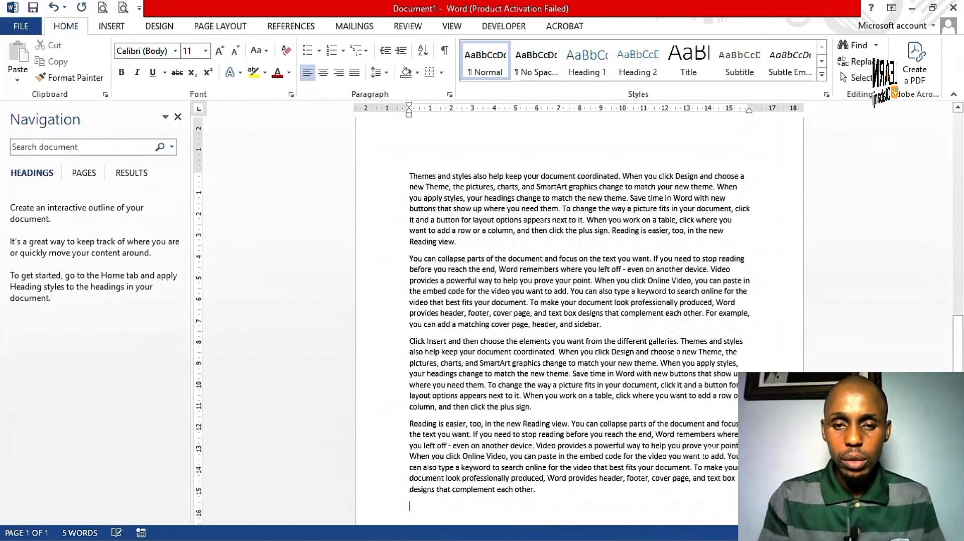
Step: Examine how the orange shape and the picture sit relative to the sample text, and select the picture
scroll(556, 359, "up", 10)
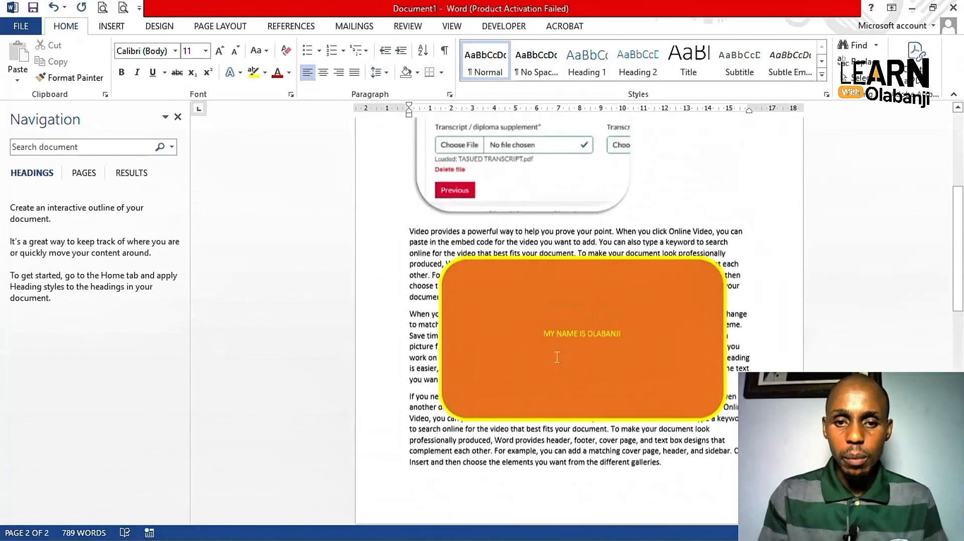
scroll(556, 359, "down", 6)
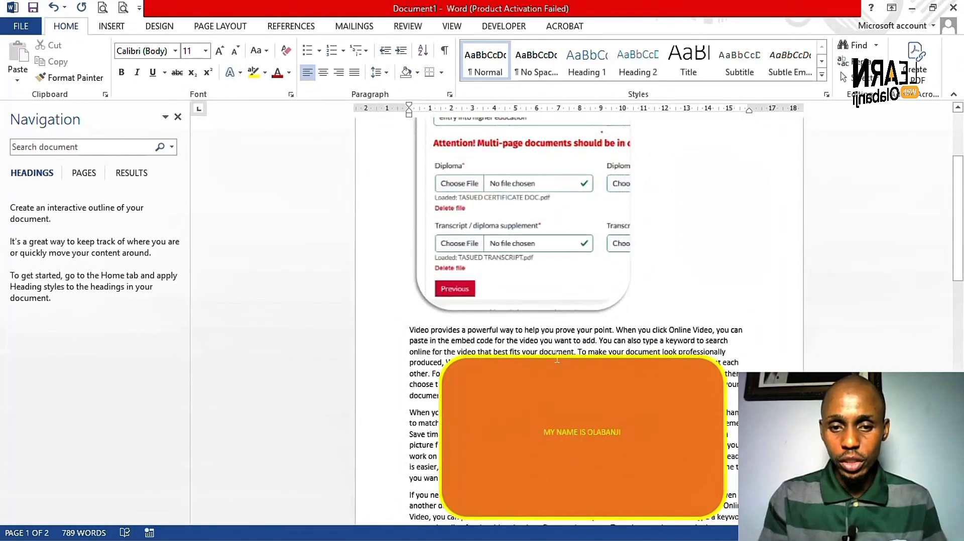
scroll(557, 357, "down", 2)
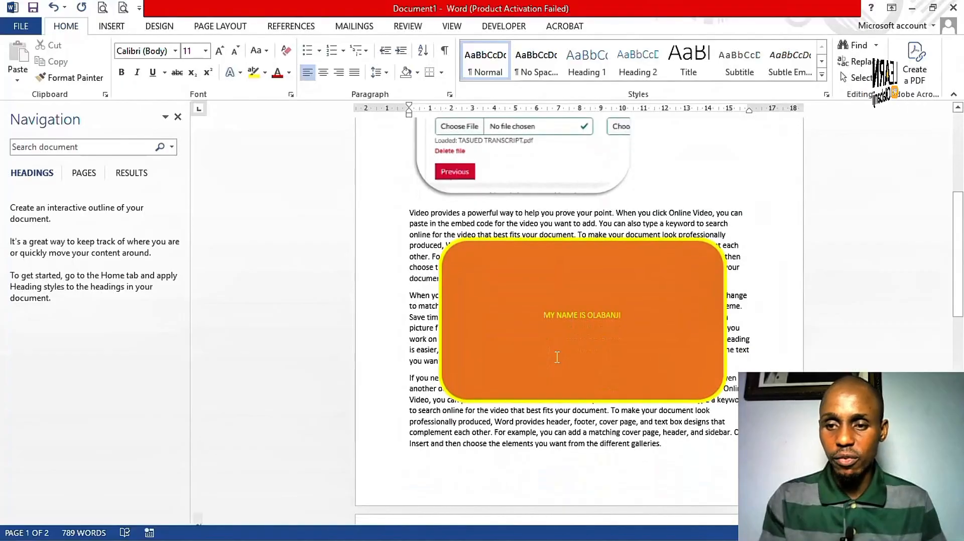
scroll(557, 356, "down", 2)
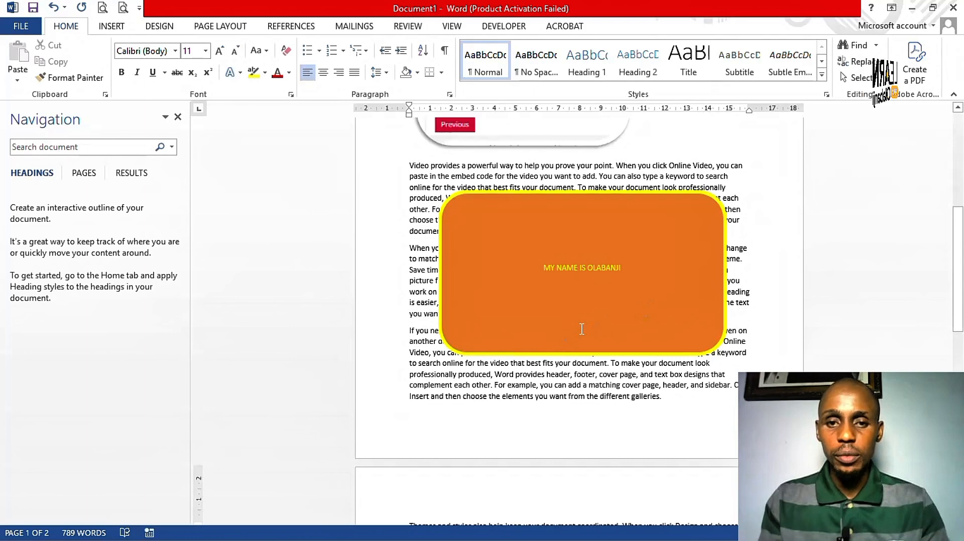
scroll(582, 329, "up", 3)
left_click(574, 231)
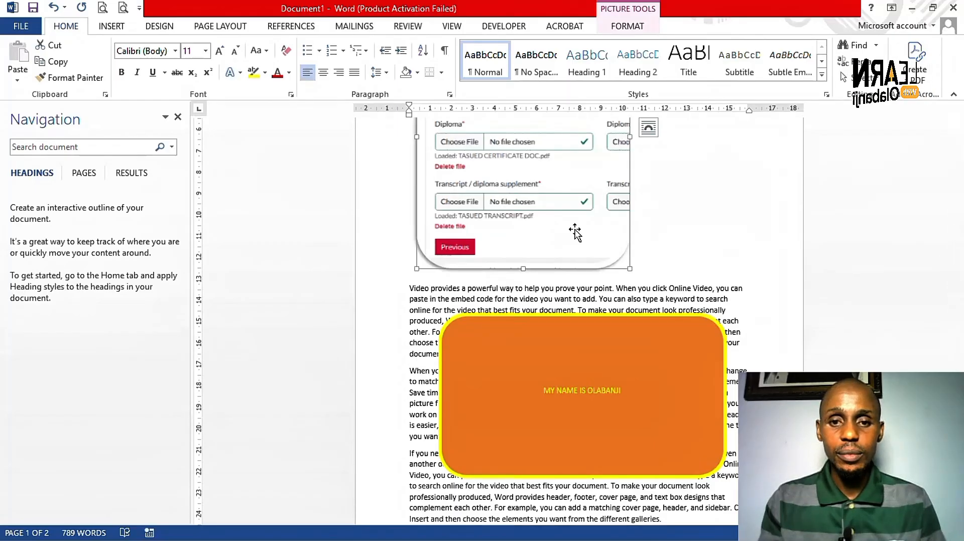
scroll(575, 231, "up", 4)
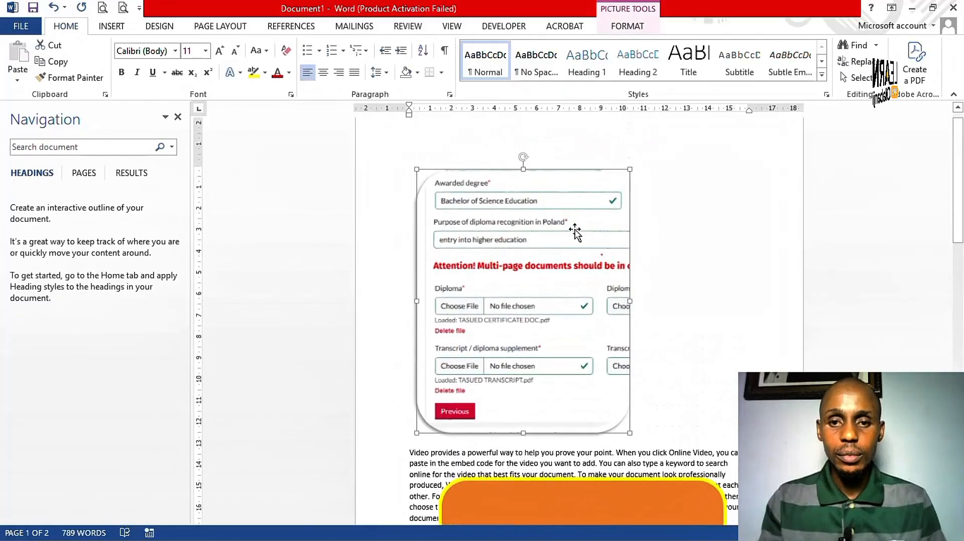
Step: Set the picture's text wrapping to In Front of Text and move the picture slightly down over the sample text
scroll(575, 232, "down", 1)
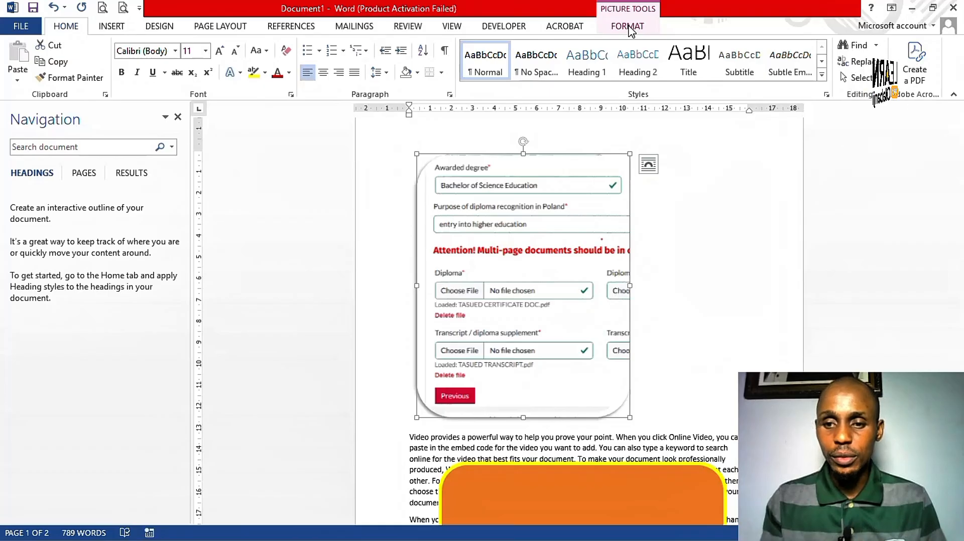
left_click(631, 29)
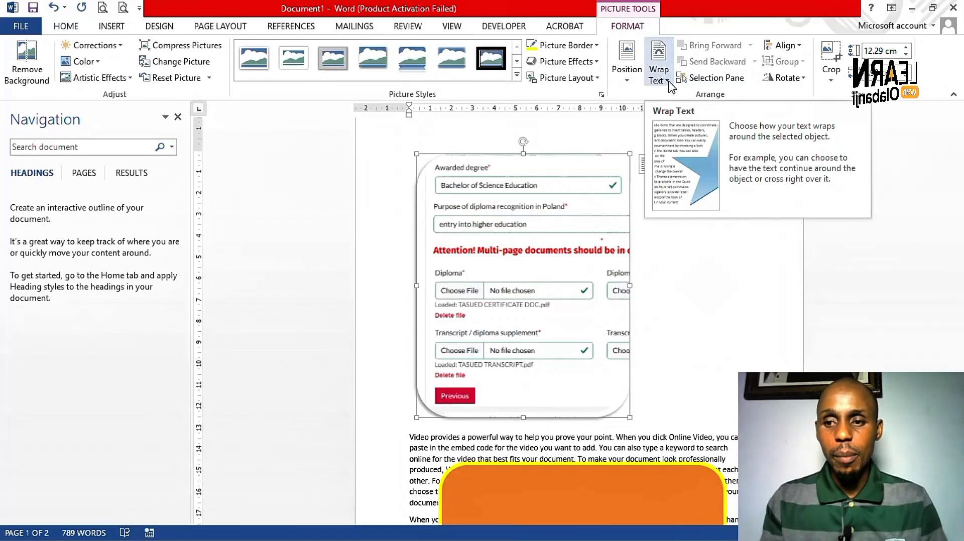
left_click(659, 76)
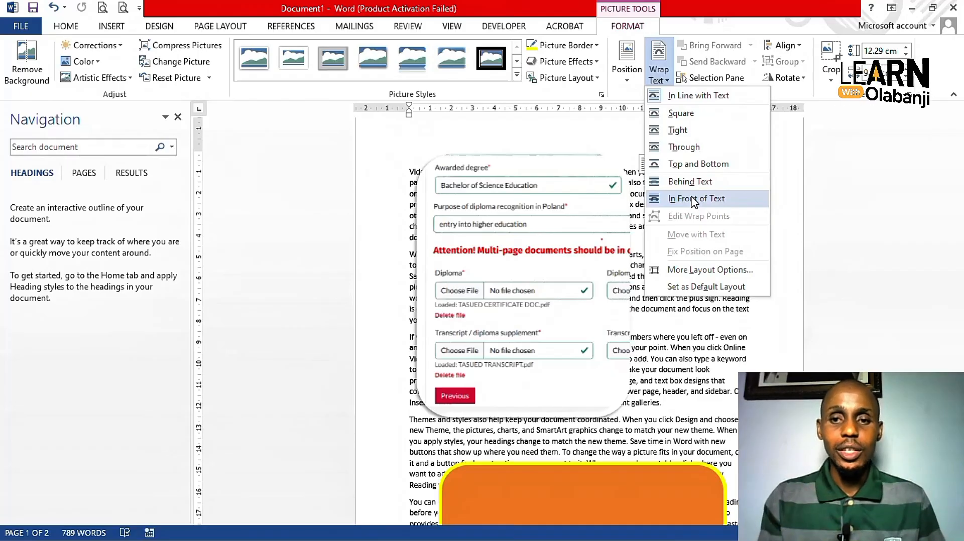
left_click(693, 198)
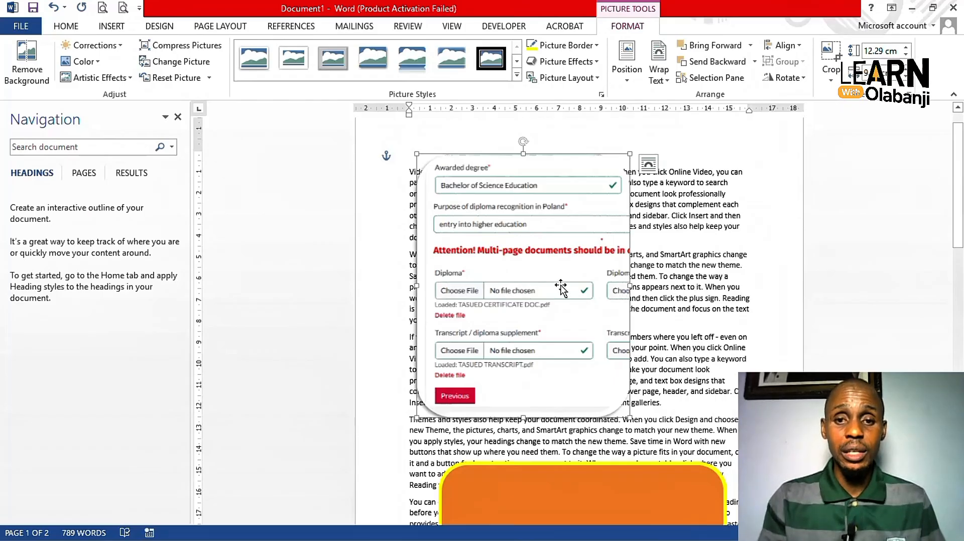
left_click_drag(564, 286, 557, 316)
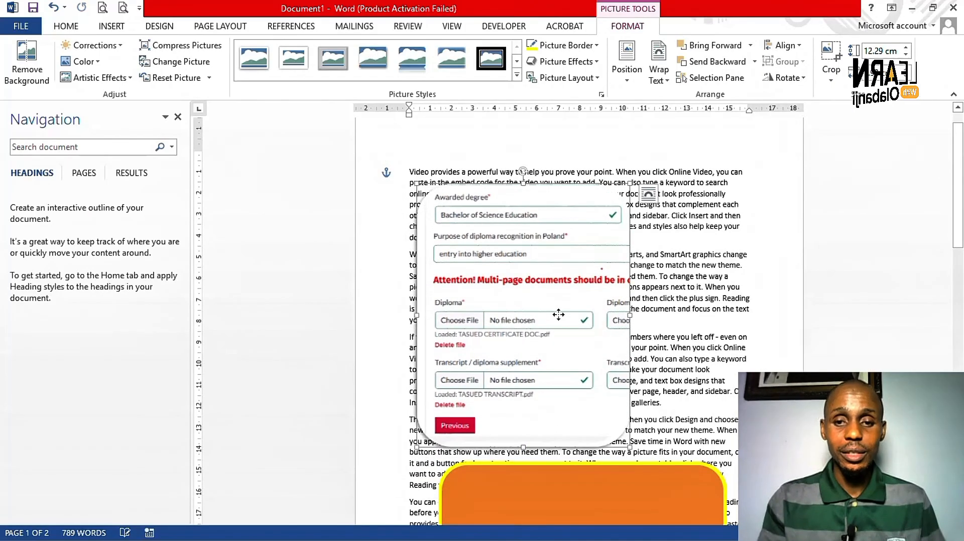
Step: Move the orange rounded rectangle slightly down and toward the page's left margin, below the picture
scroll(558, 316, "down", 4)
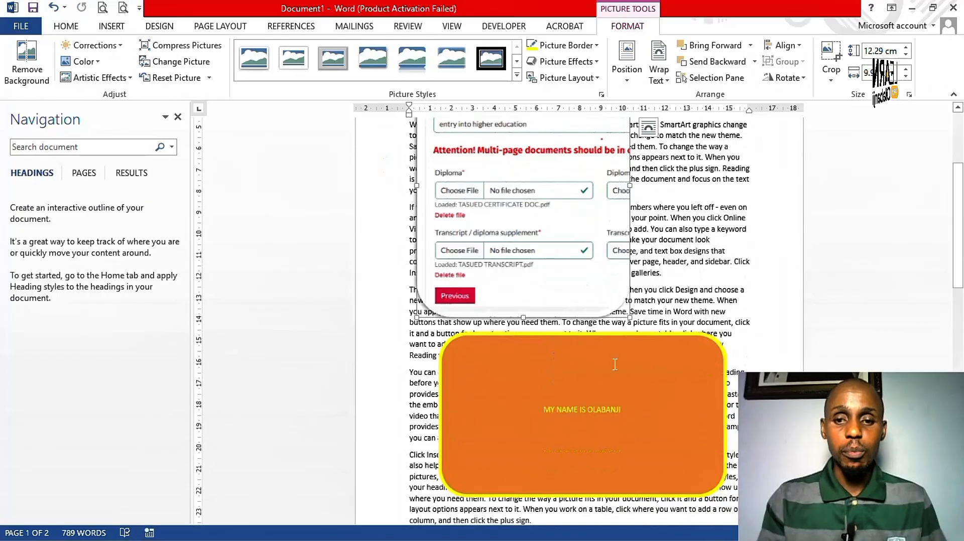
left_click_drag(692, 340, 673, 358)
scroll(627, 332, "up", 1)
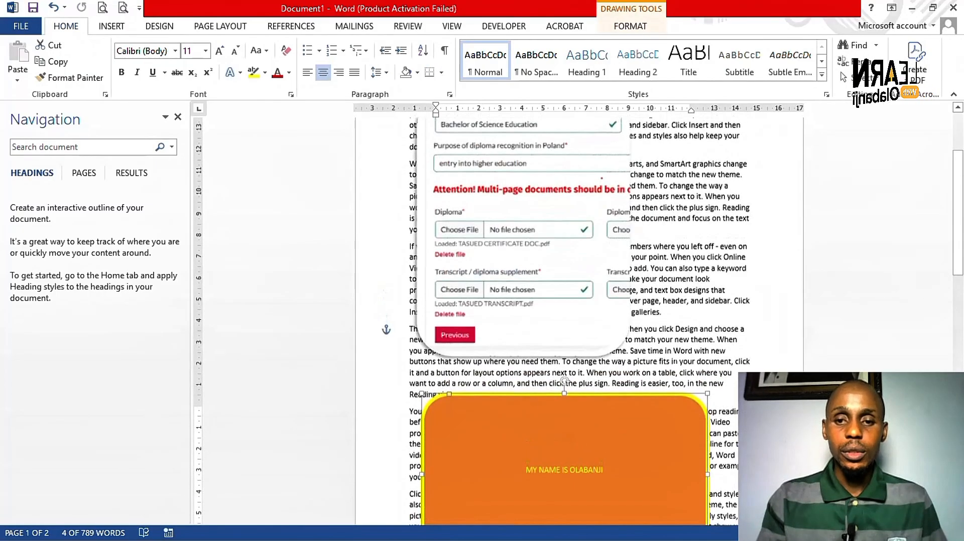
Step: Shrink the picture proportionally from its lower-right corner to about 8.12 cm high
left_click(592, 328)
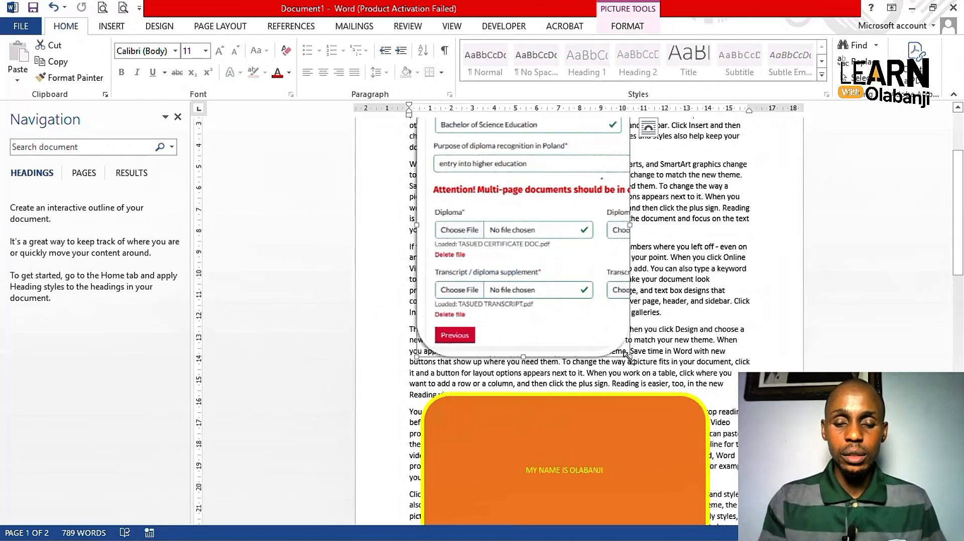
left_click_drag(627, 355, 558, 263)
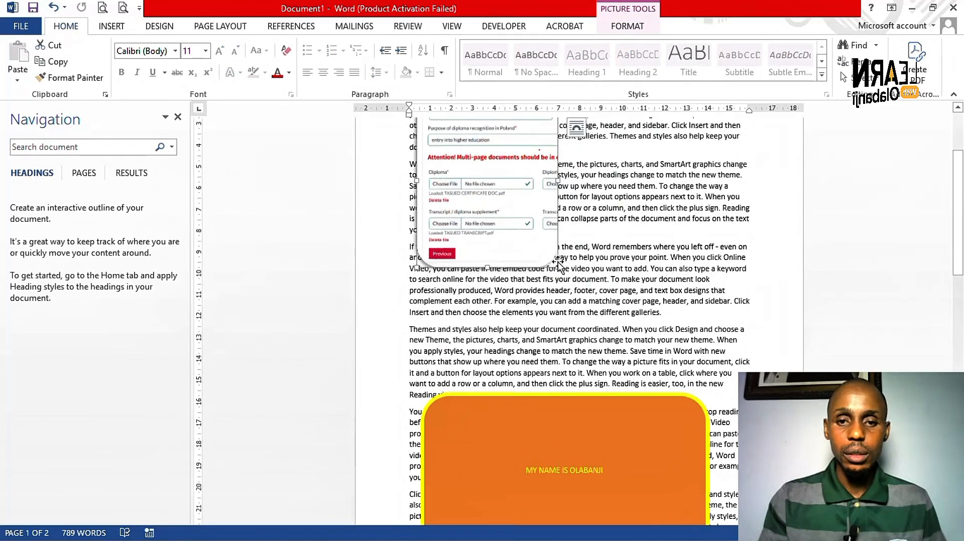
scroll(553, 256, "up", 2)
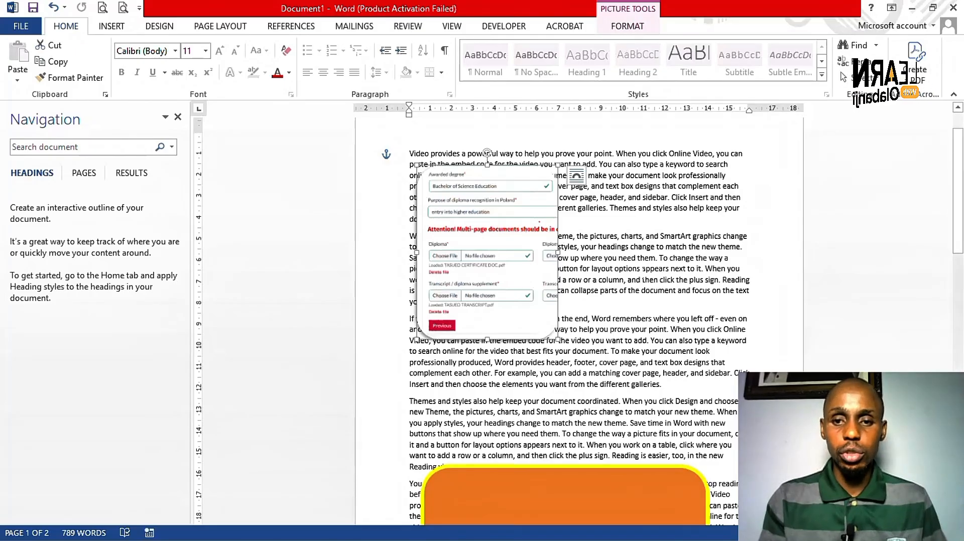
left_click(642, 269)
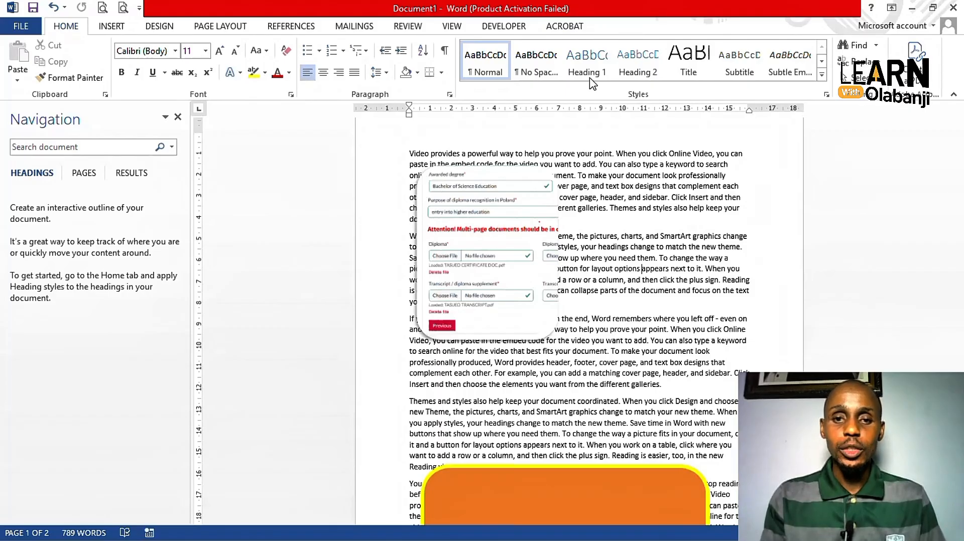
Step: Set the picture's text wrapping to Square and review how the sample text flows around it
left_click(512, 295)
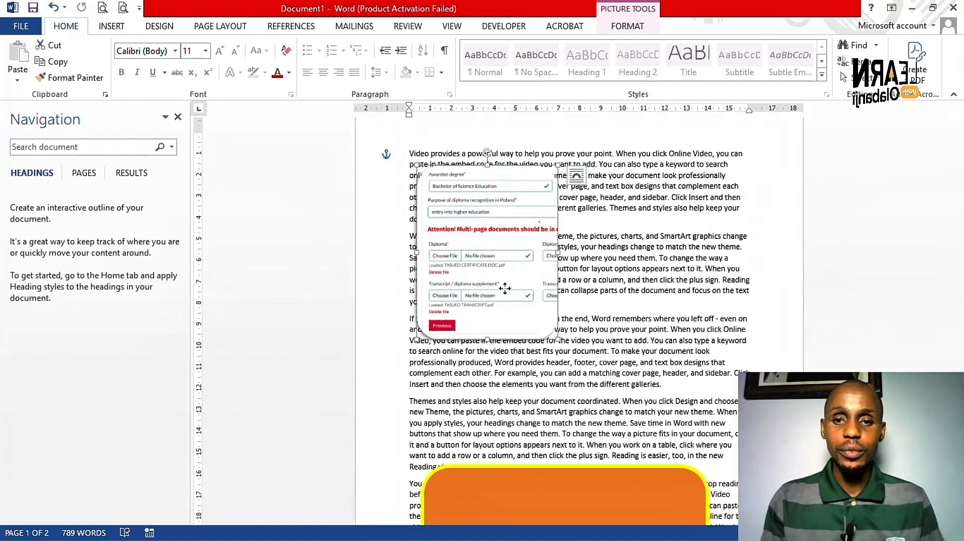
left_click(577, 177)
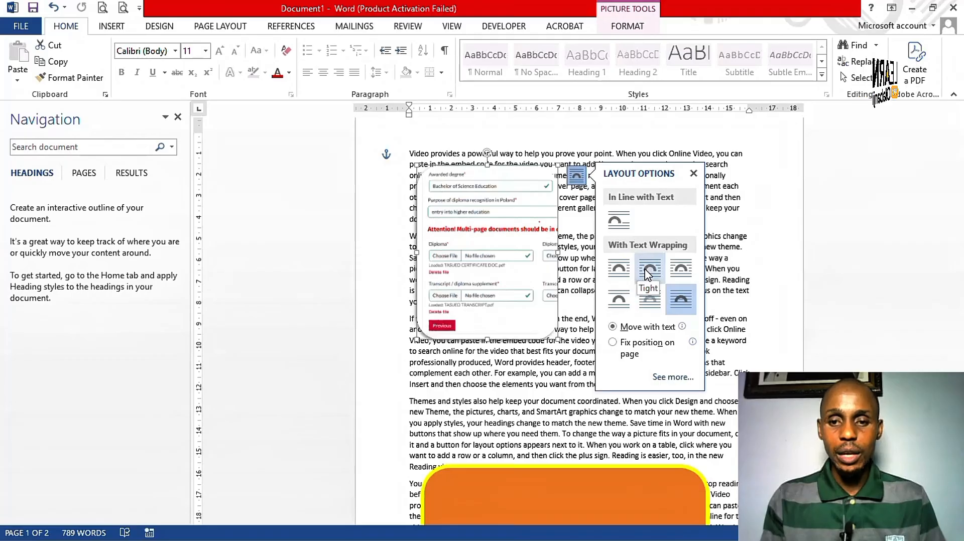
left_click(635, 28)
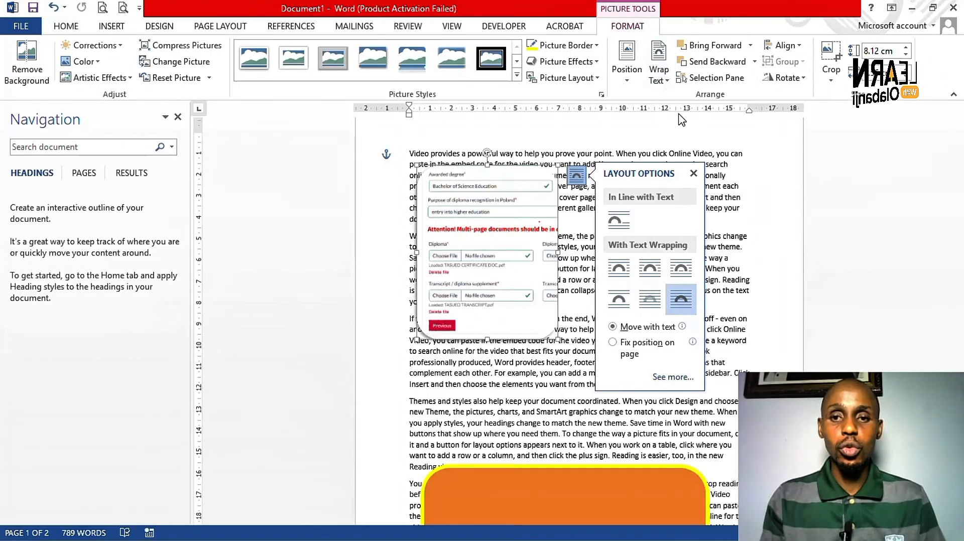
left_click(695, 174)
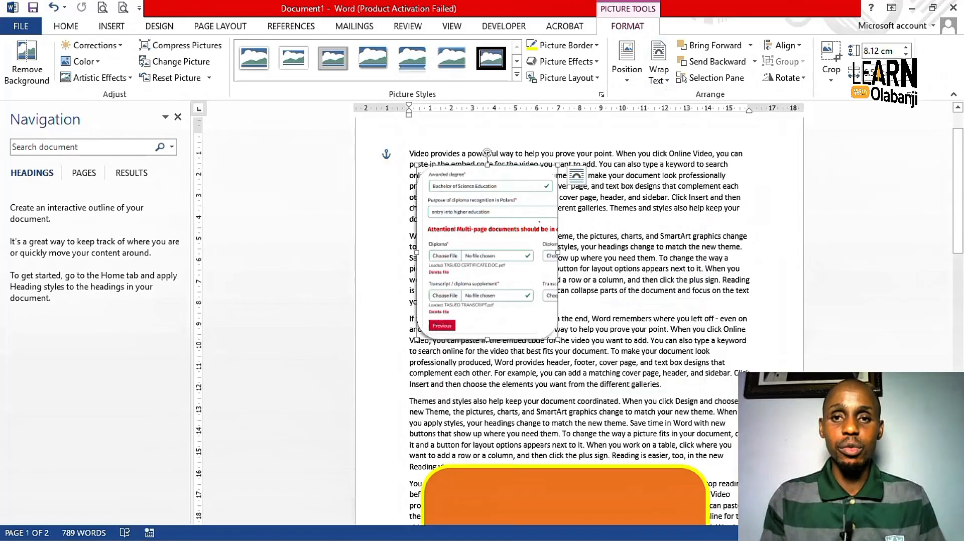
left_click(668, 85)
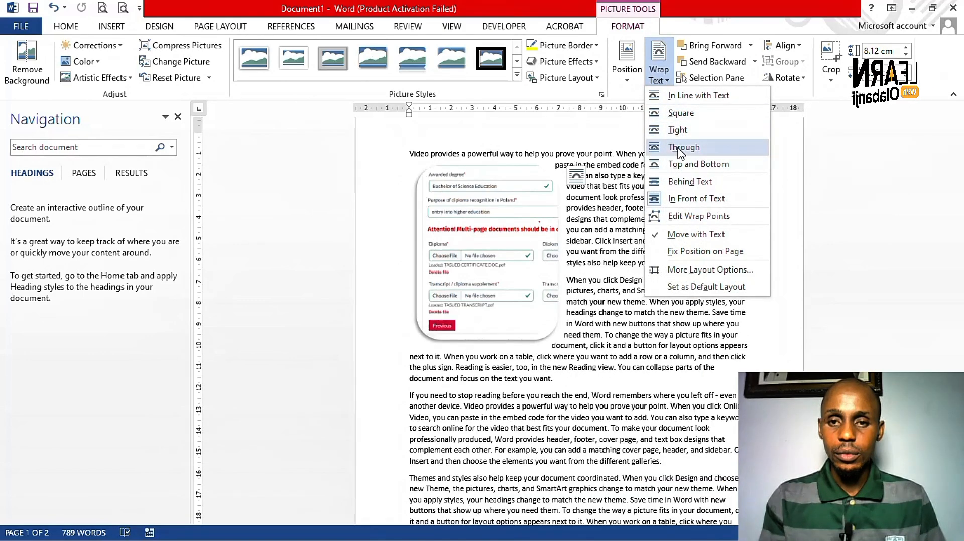
left_click(682, 115)
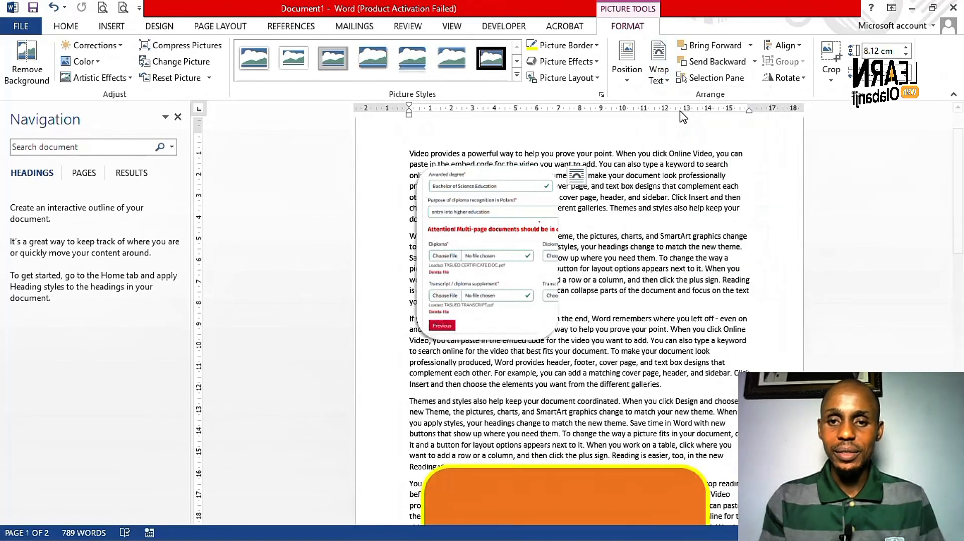
scroll(637, 372, "down", 6)
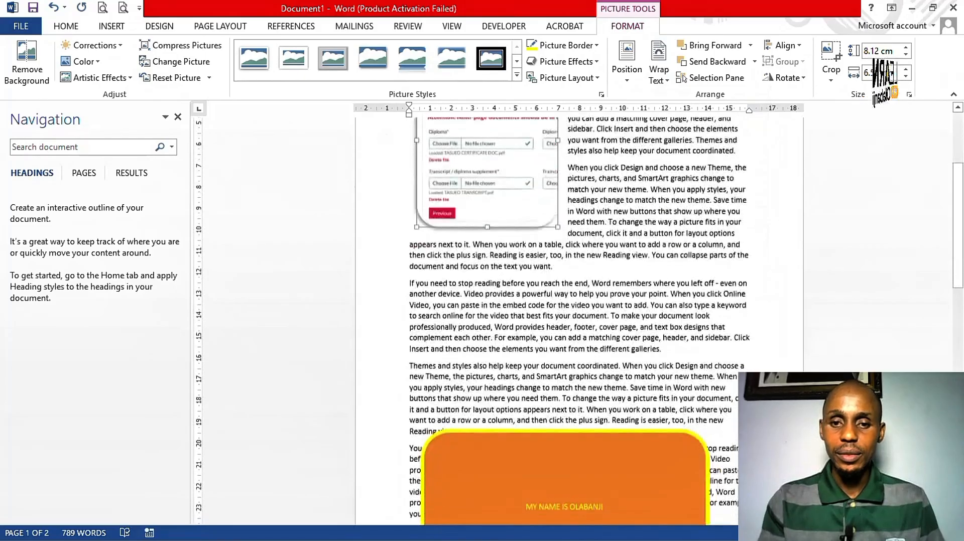
scroll(636, 371, "up", 3)
scroll(506, 321, "up", 3)
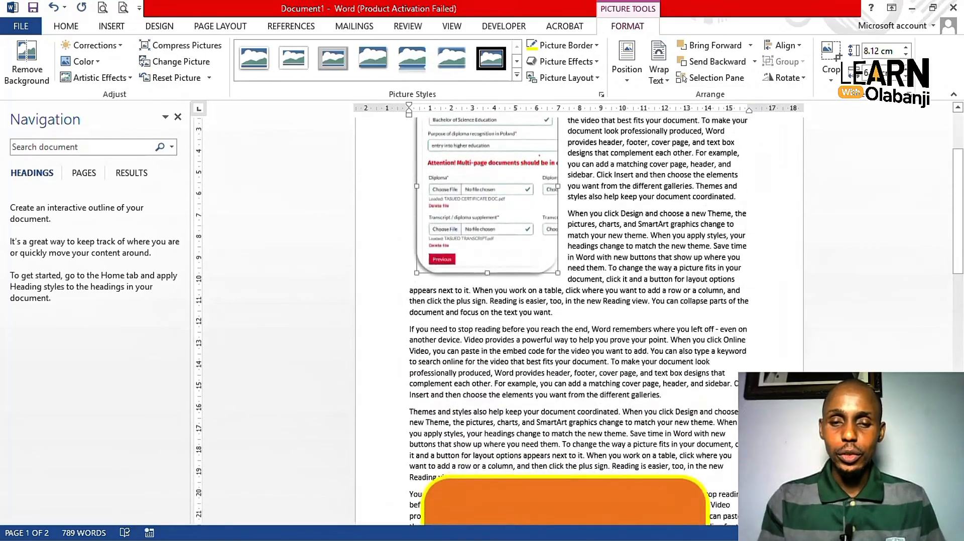
left_click(641, 346)
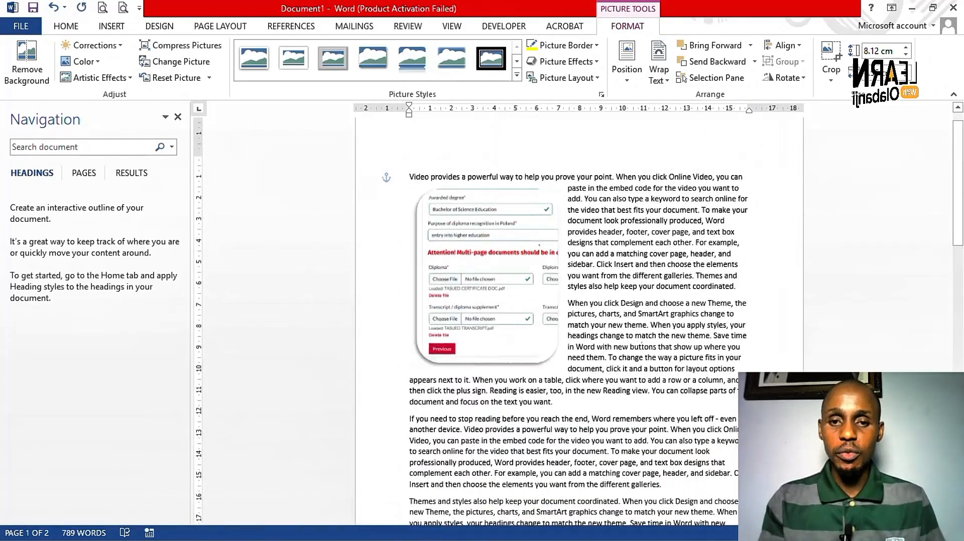
Step: Set the orange rounded rectangle's text wrapping to Square
scroll(631, 345, "down", 5)
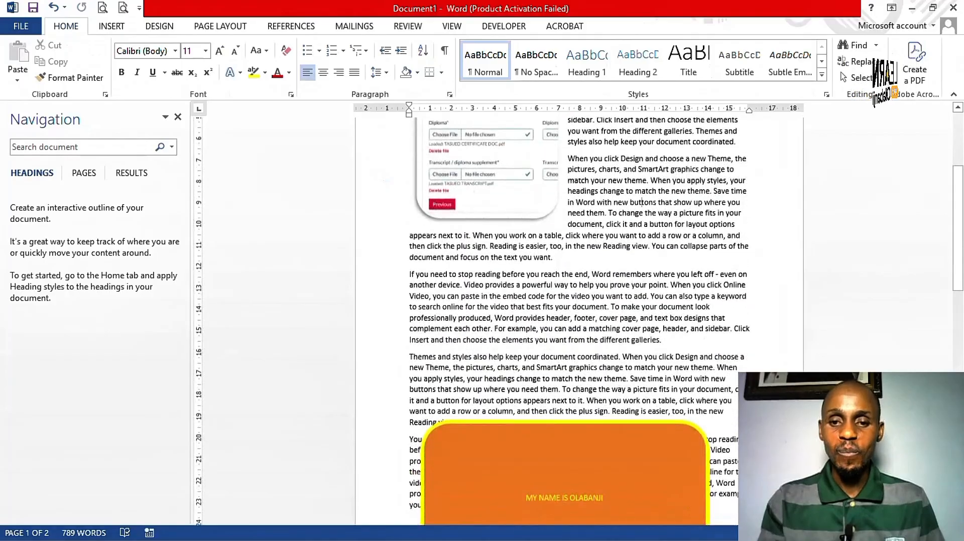
left_click(600, 336)
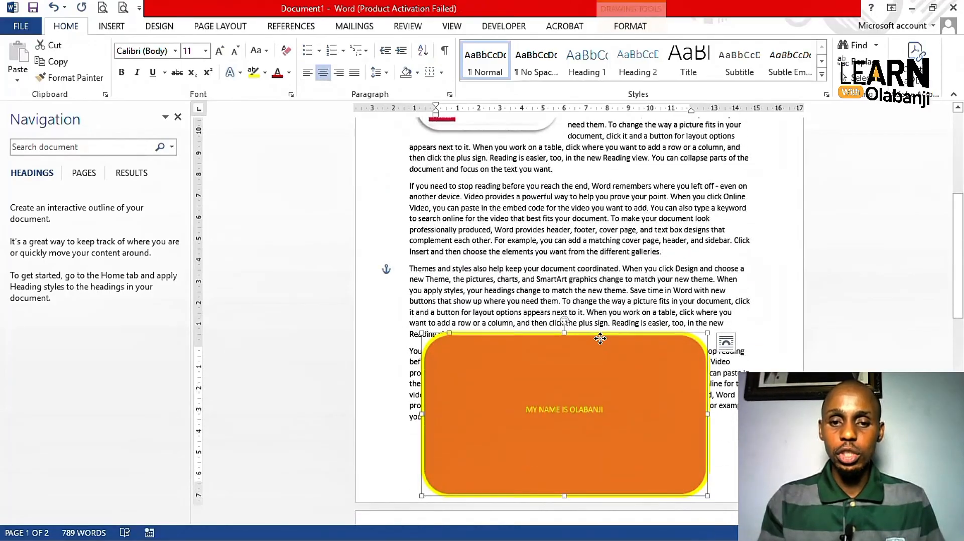
left_click(630, 28)
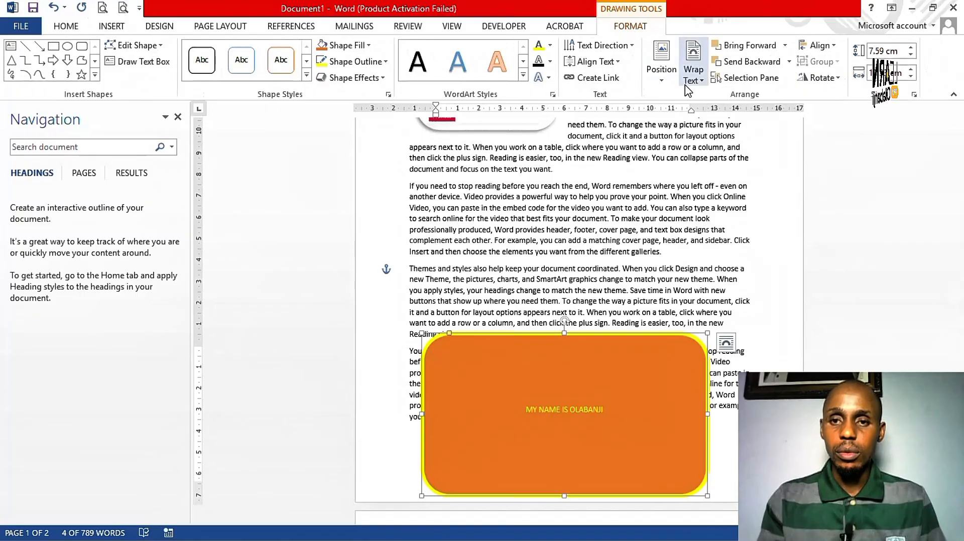
left_click(707, 84)
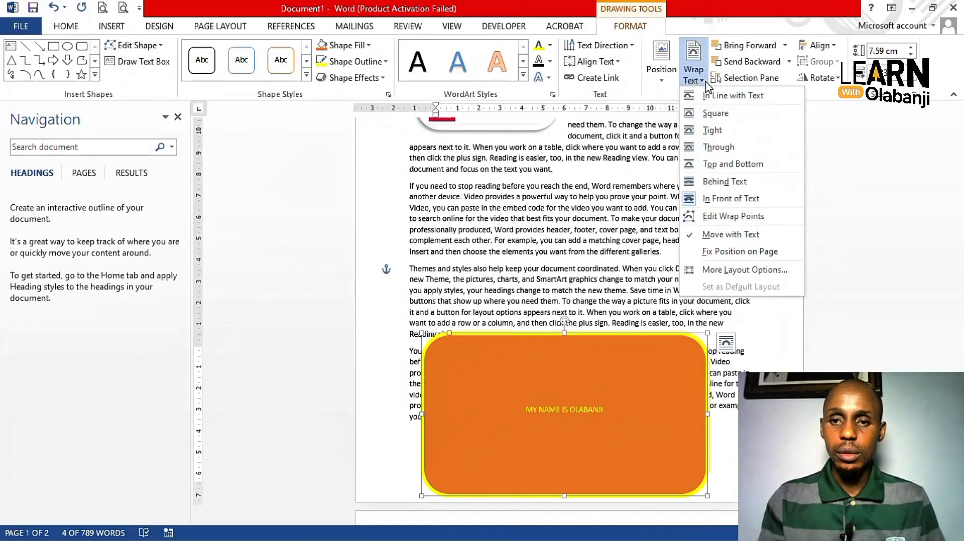
left_click(715, 116)
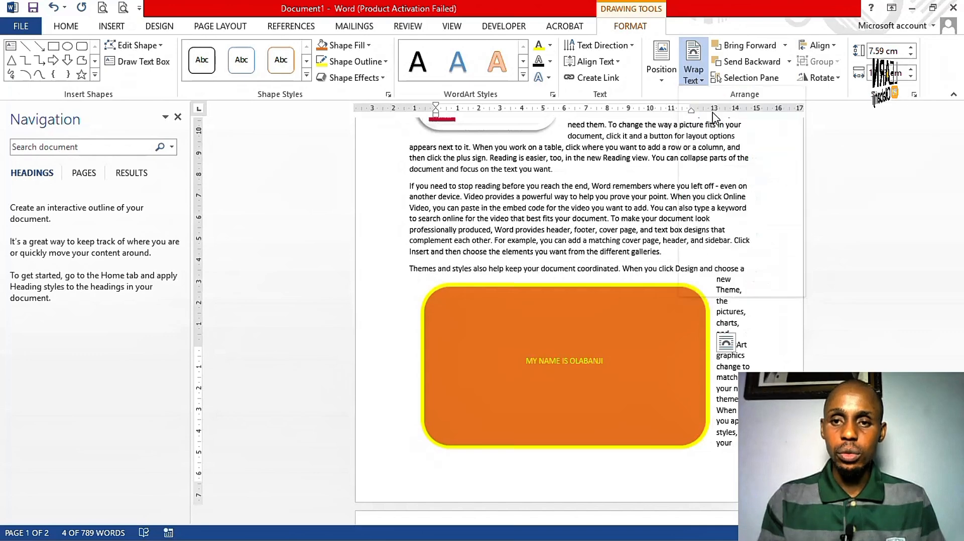
Step: Shrink the orange rounded rectangle from its upper-right corner to about 5.21 cm high and check the surrounding text
scroll(566, 275, "up", 3)
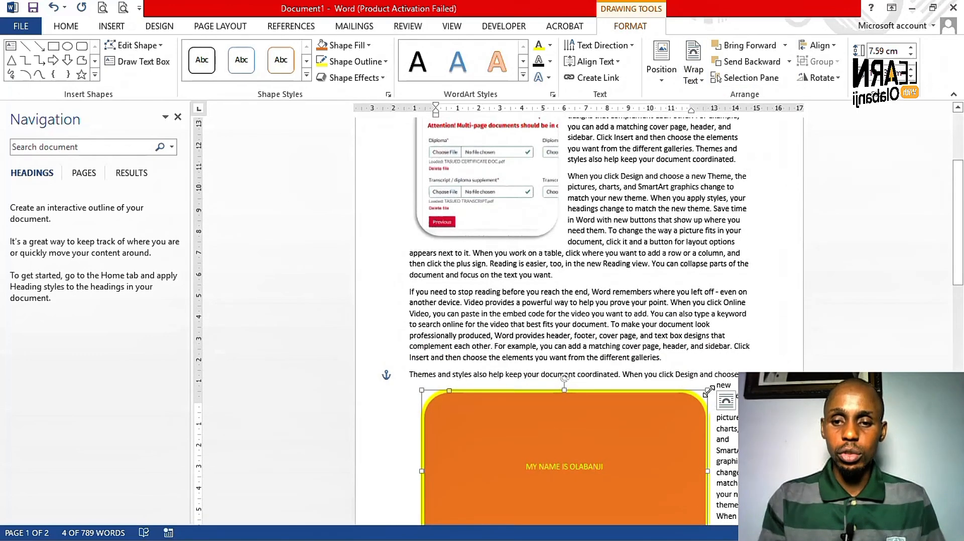
left_click_drag(708, 390, 592, 440)
scroll(582, 444, "down", 9)
scroll(502, 371, "up", 6)
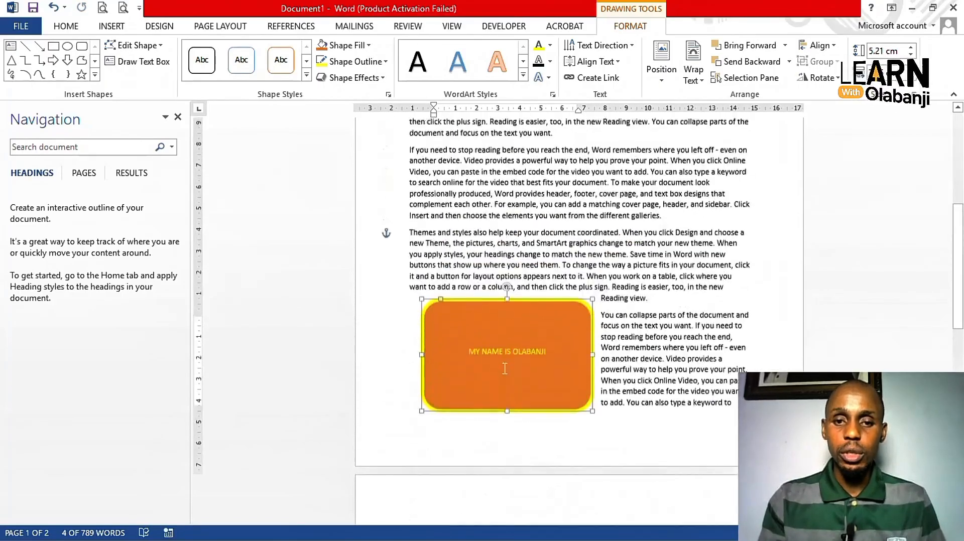